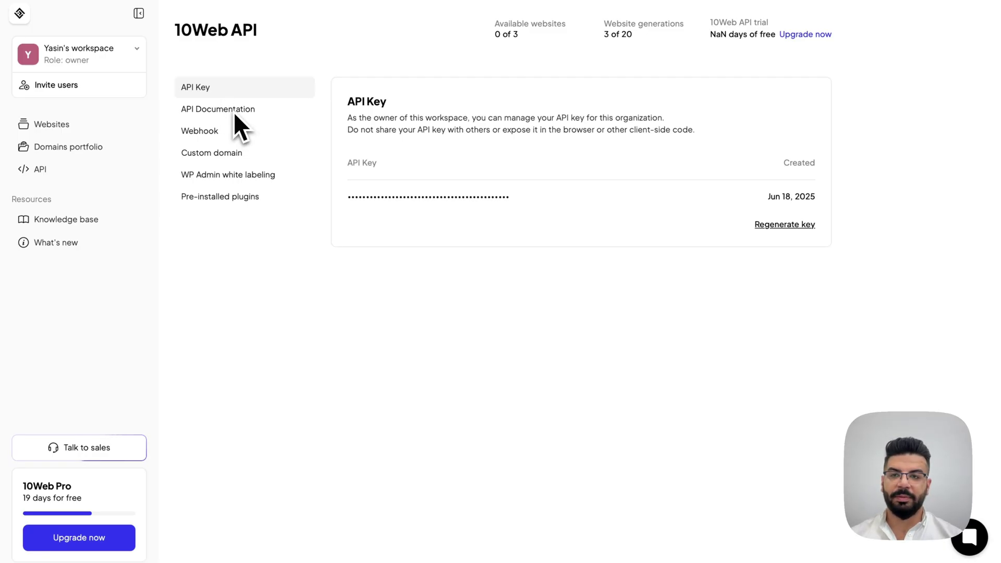
- Look through the API Documentation and Webhook settings, ending on Custom domain (current domain 10web.cloud)
left_click(232, 112)
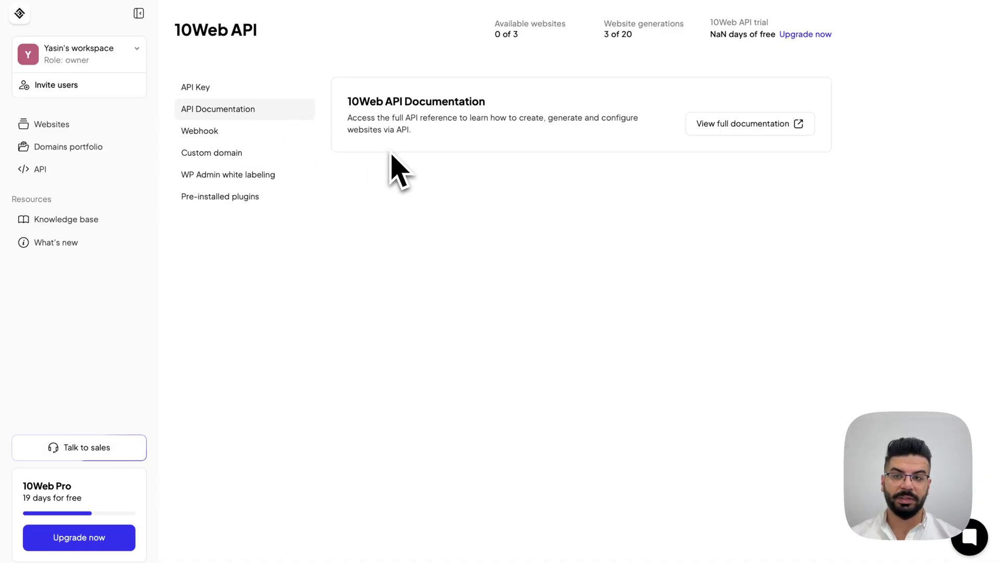
left_click(208, 135)
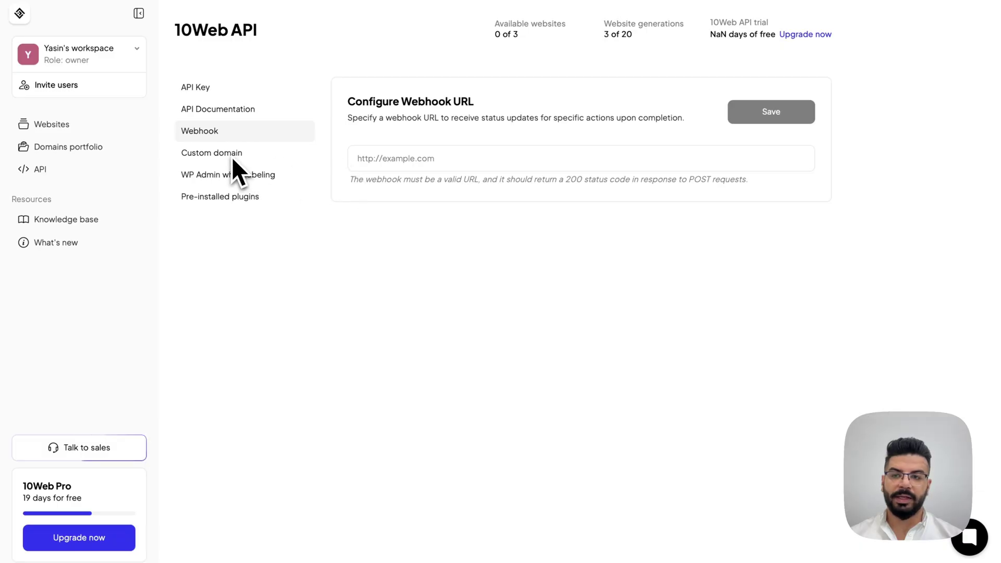
left_click(233, 160)
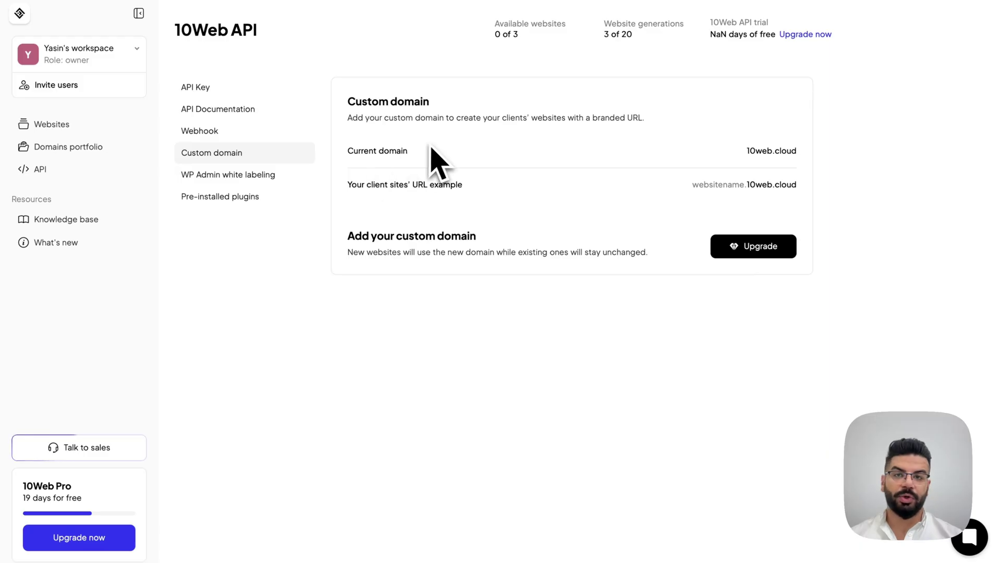
- Check the WP Admin white labeling and Pre-installed plugins settings, then return to API Documentation
left_click(252, 176)
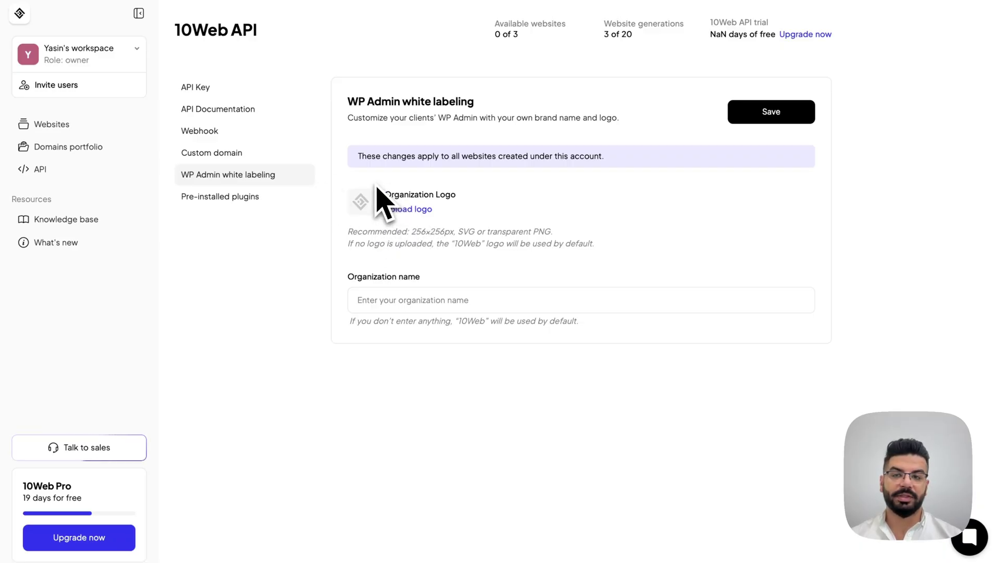
left_click(256, 204)
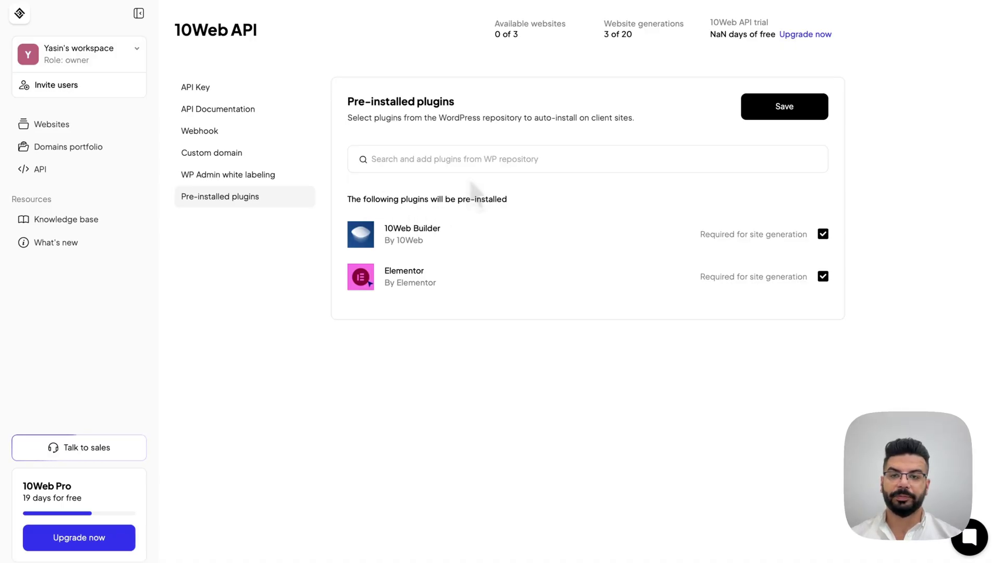
left_click(214, 116)
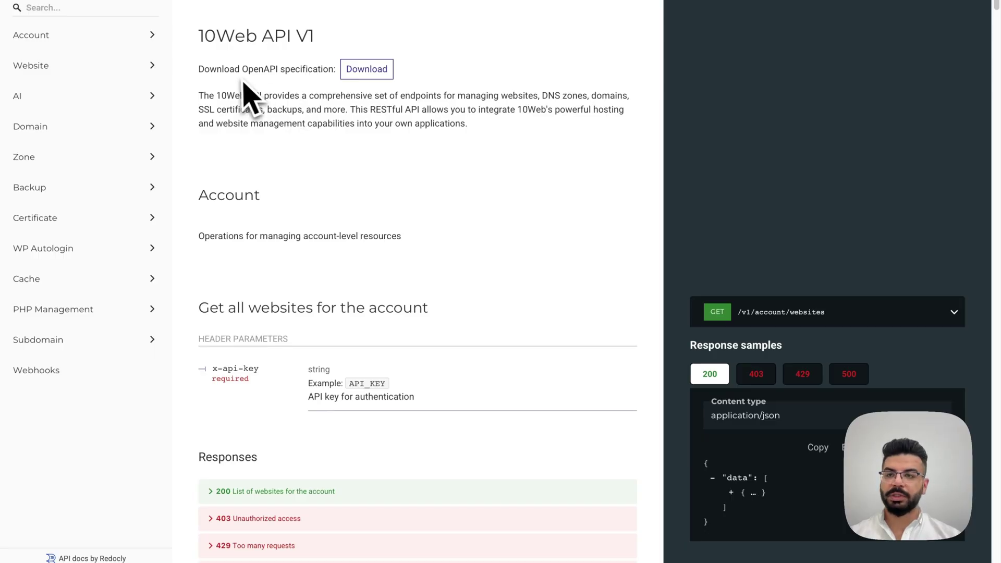
- Expand the Website endpoints group in the full 10Web API reference
left_click(136, 65)
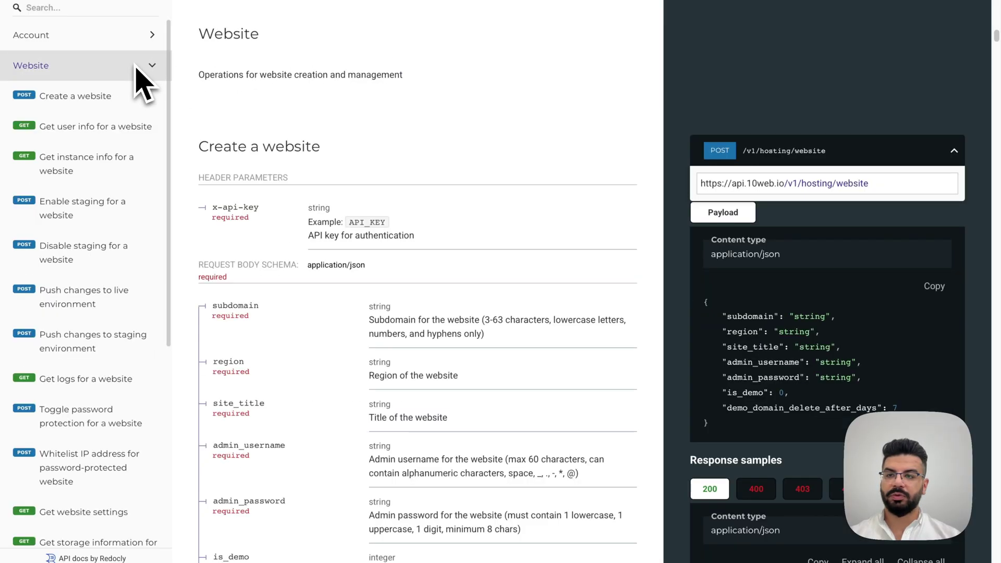
left_click(77, 97)
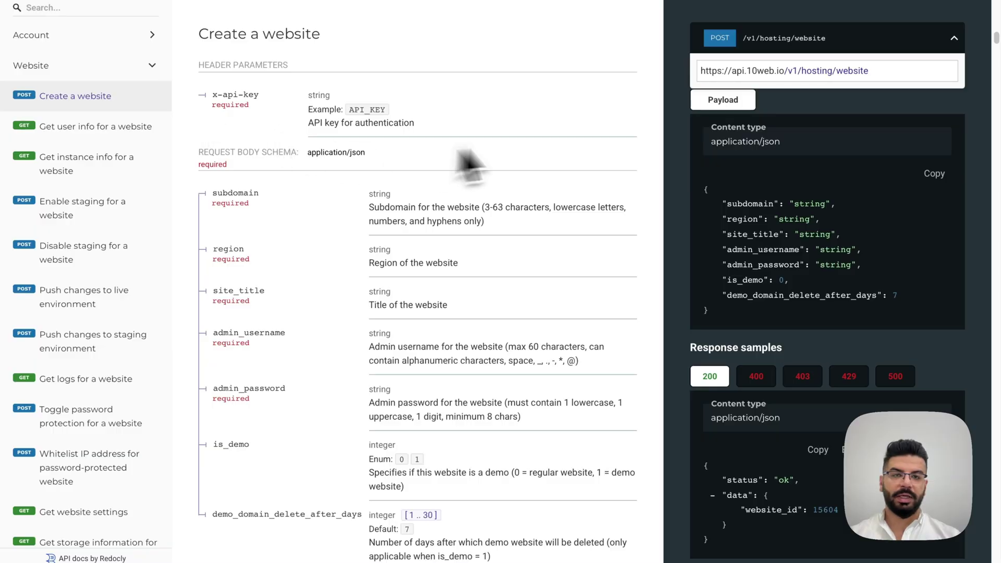
left_click(785, 71)
key("super+c")
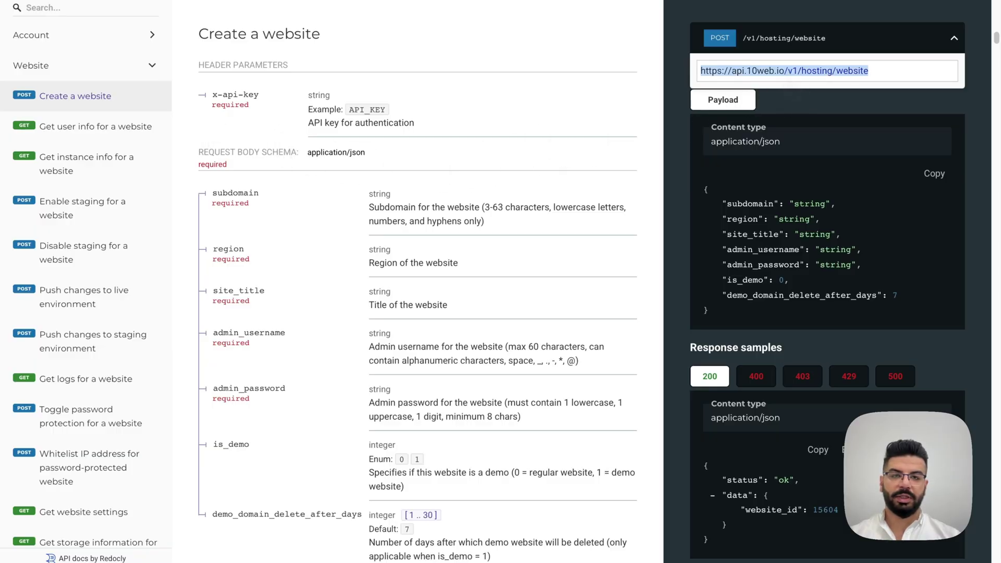
key("super+Tab")
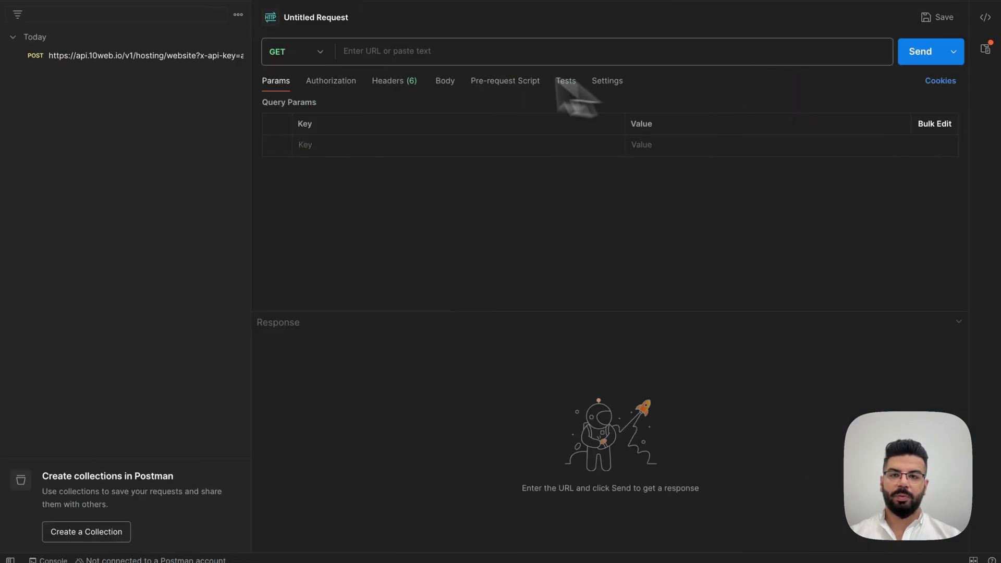
left_click(409, 54)
key("super+v")
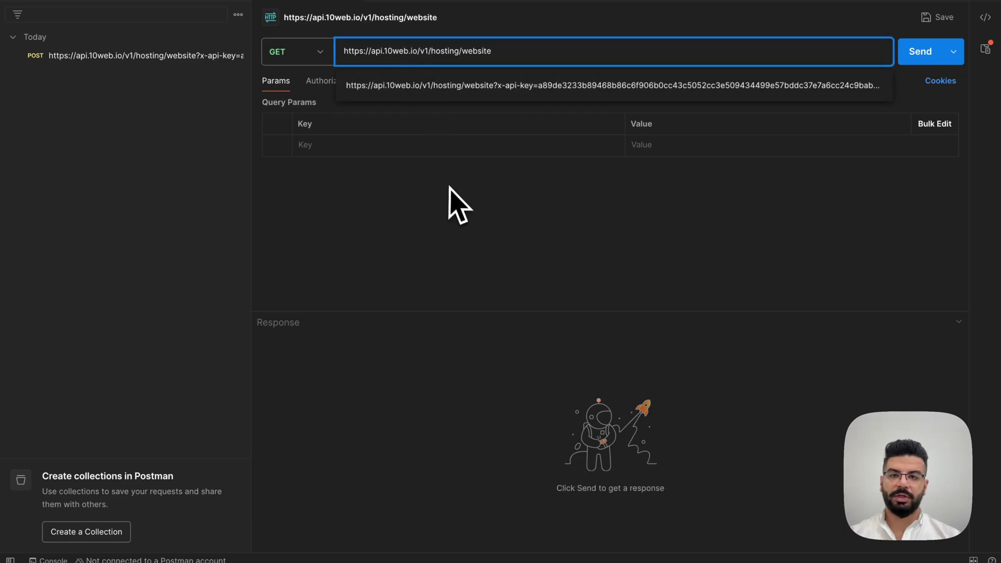
left_click(449, 201)
- Set the request method to POST and select the x-api-key header name in the docs
left_click(313, 54)
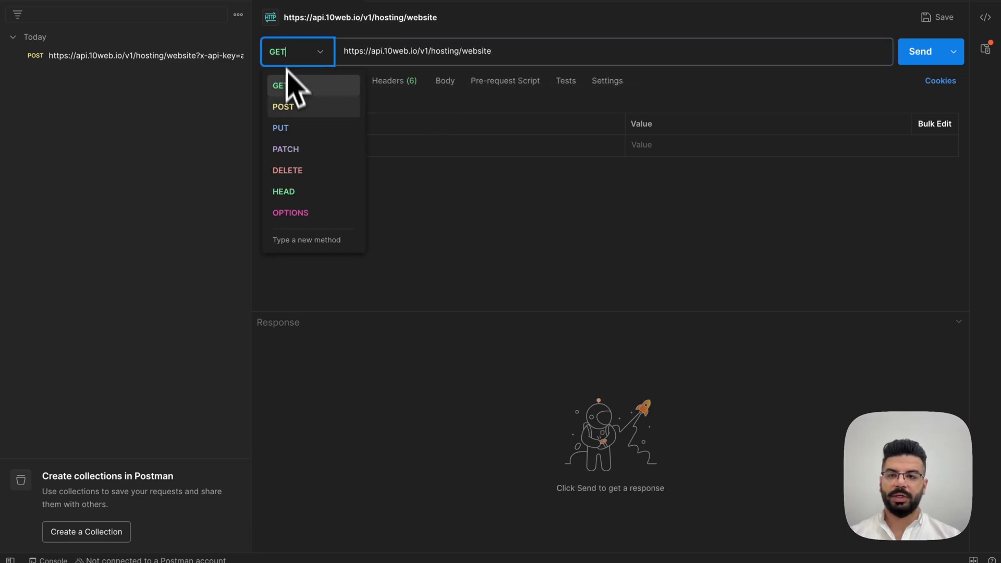
left_click(286, 111)
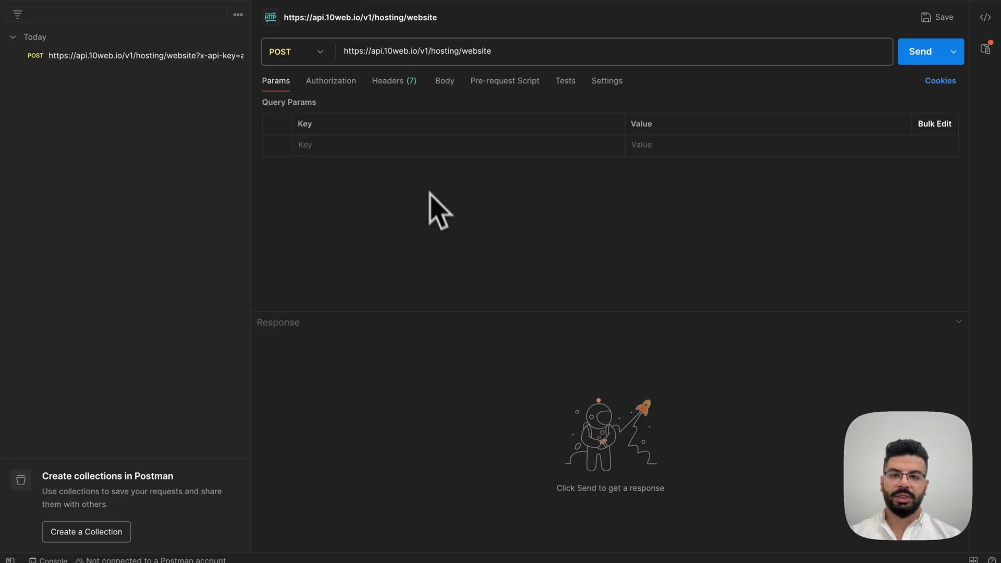
left_click(395, 80)
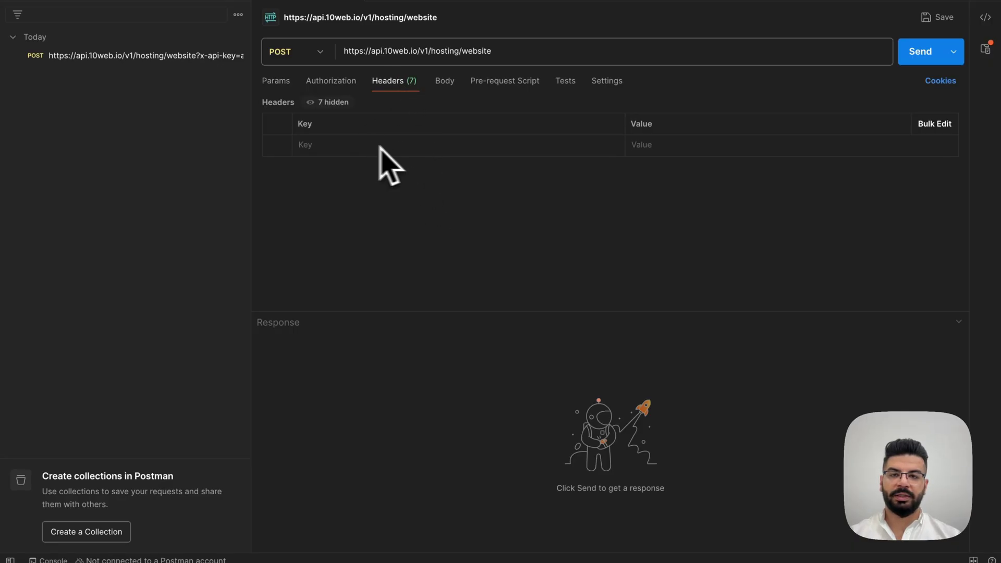
left_click(445, 86)
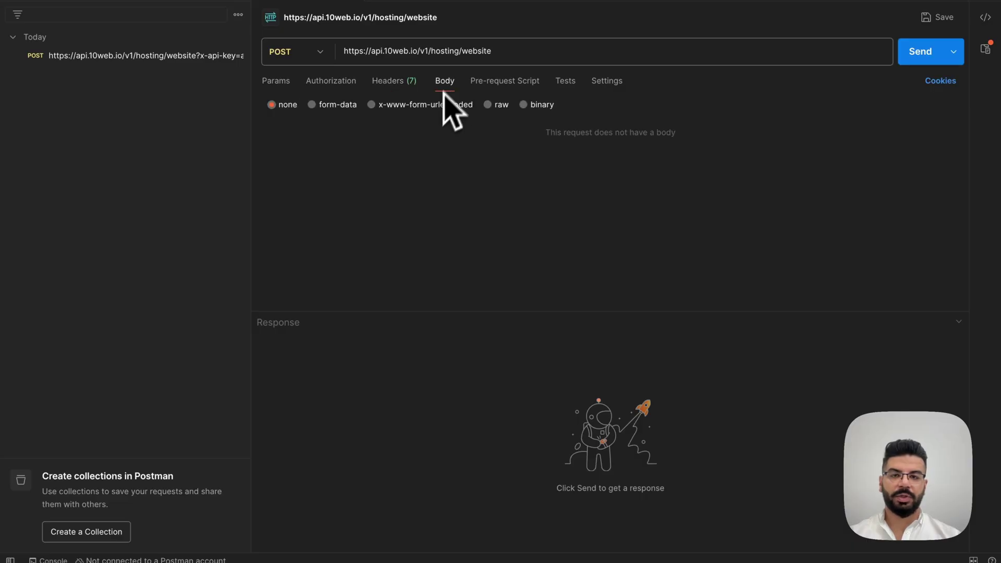
left_click(392, 88)
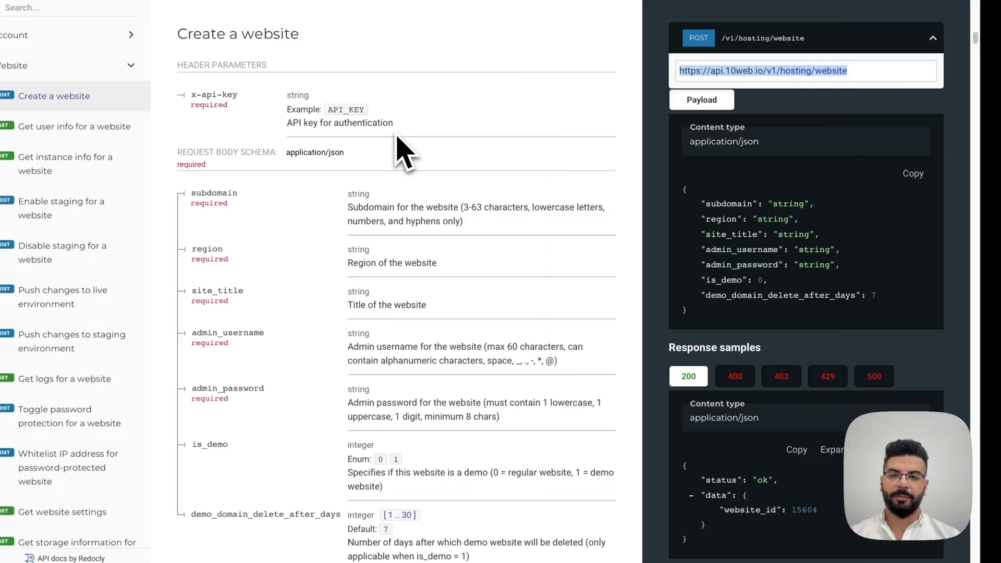
left_click_drag(261, 95, 215, 96)
key("ctrl+c")
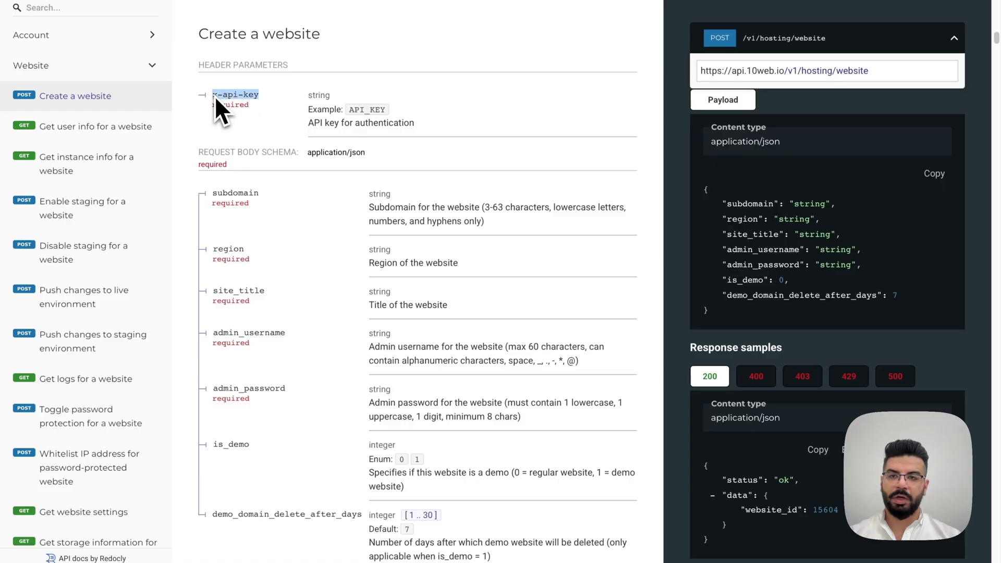
- Add a new request header named x-api-key in Postman
key("alt+Tab")
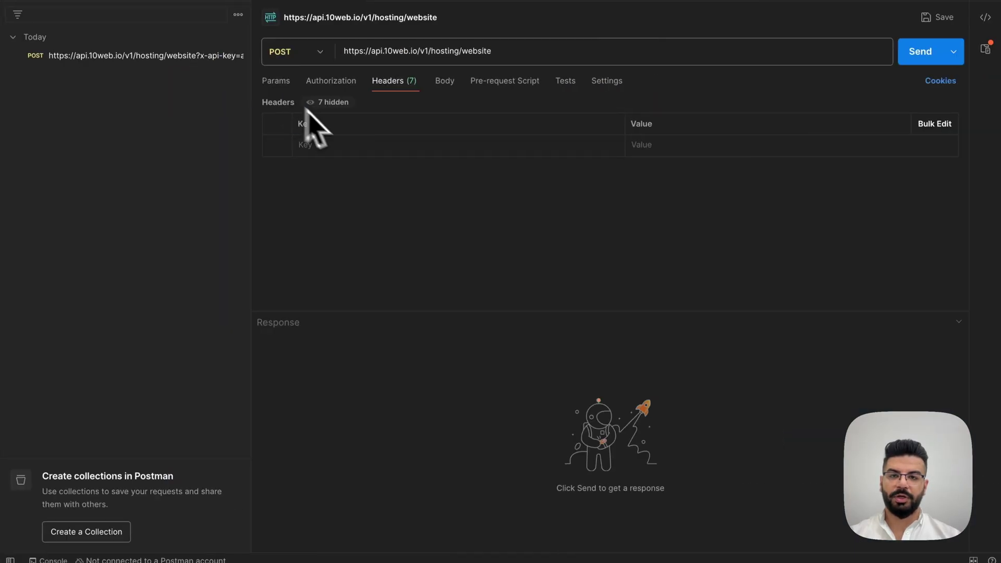
left_click(330, 146)
key("ctrl+v")
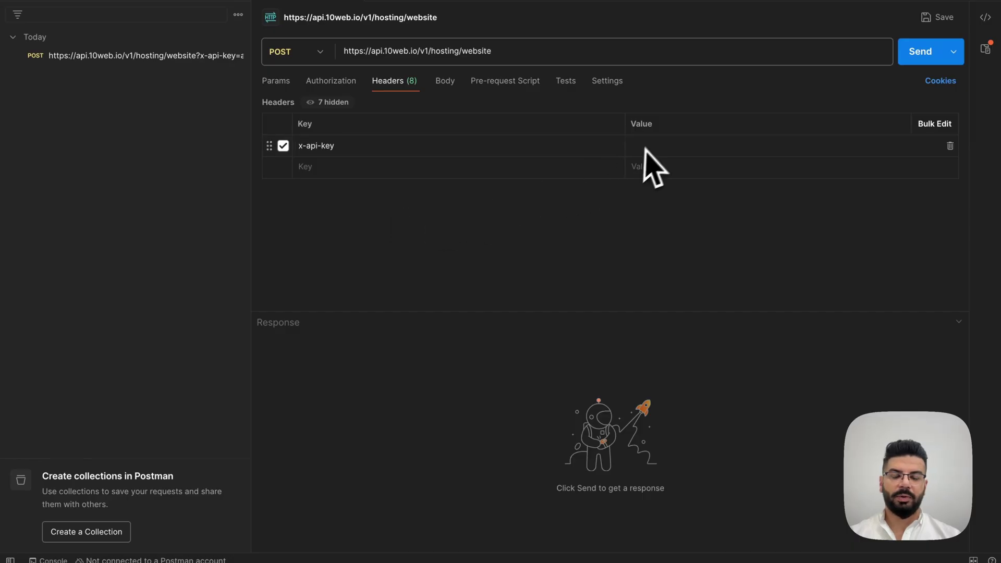
- Regenerate the 10Web API key and paste it as the x-api-key header value
key("alt+Tab")
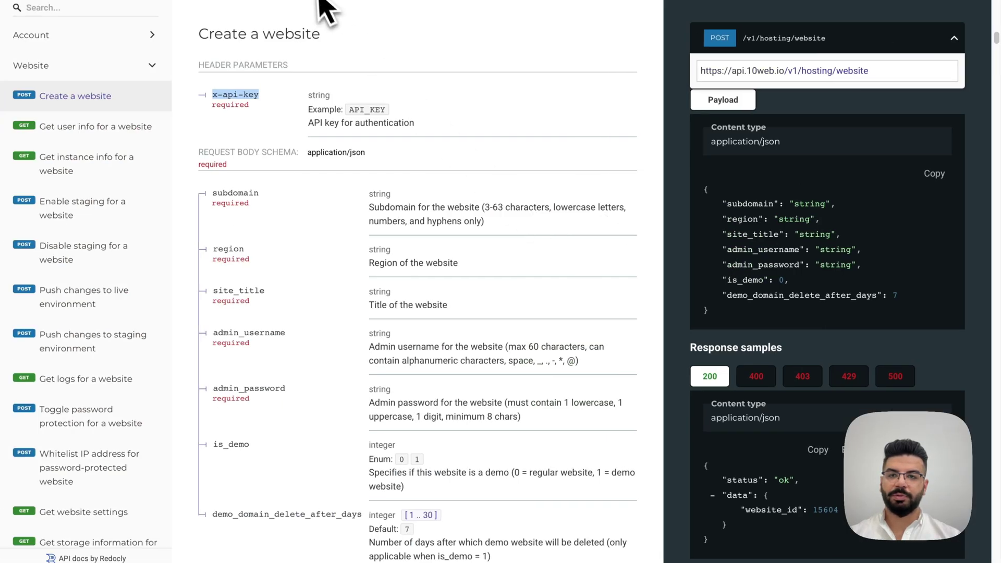
key("ctrl+Tab")
left_click(779, 225)
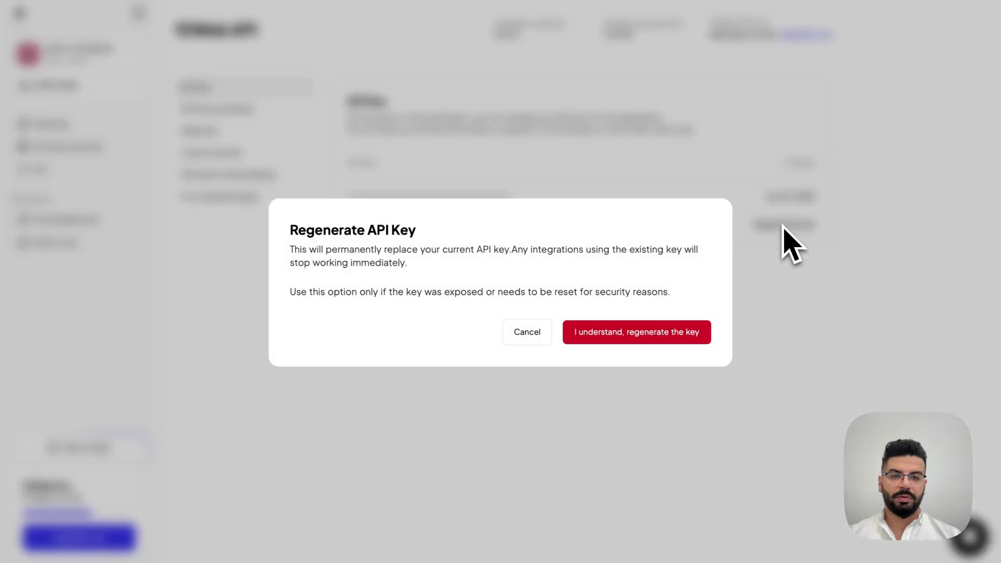
left_click(660, 338)
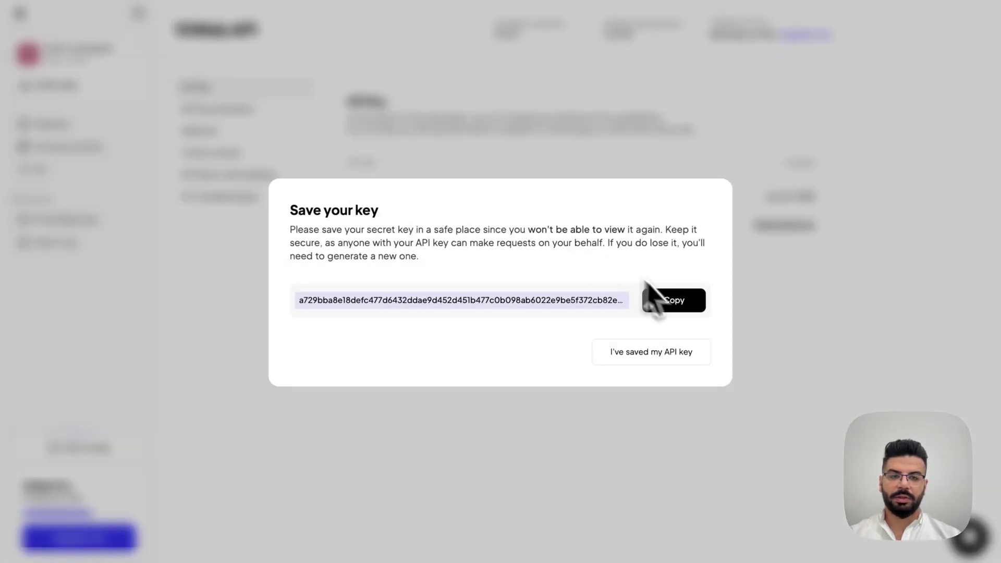
left_click(676, 302)
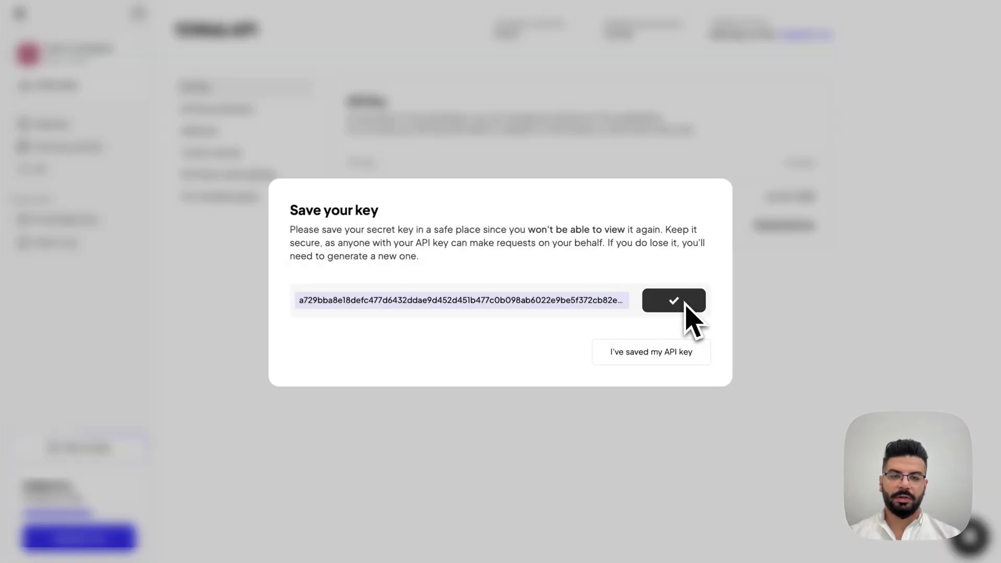
key("super+Tab")
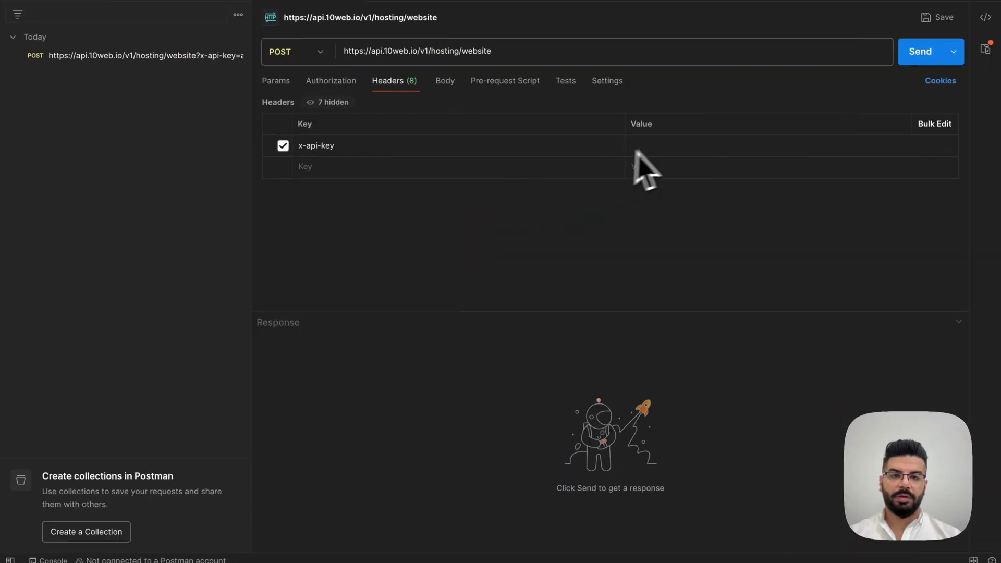
key("super+v")
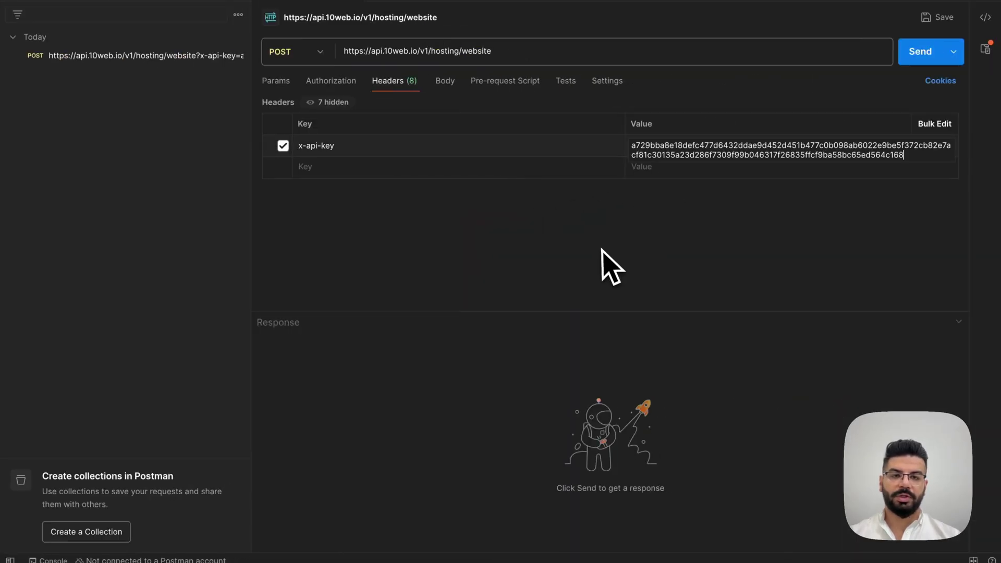
left_click(600, 250)
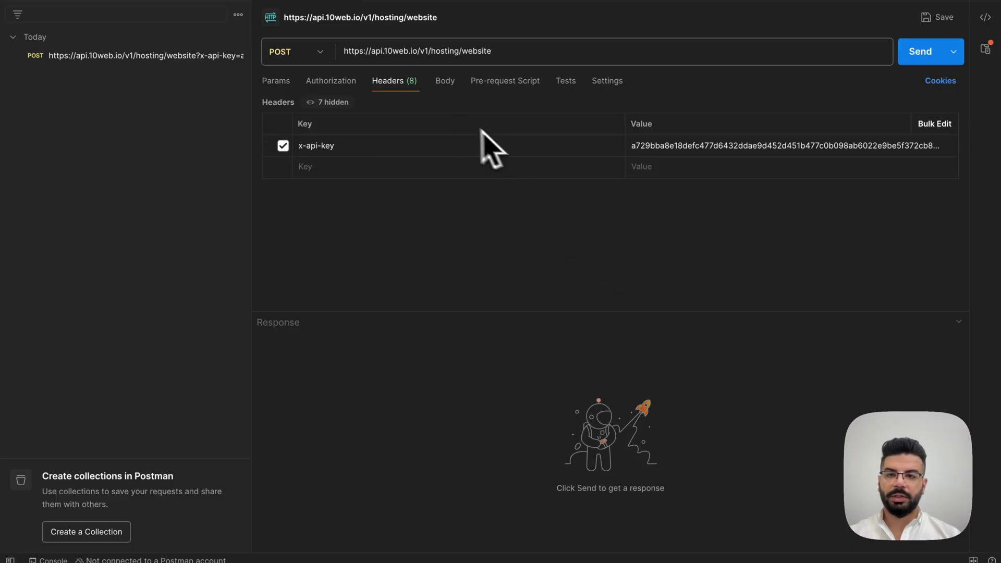
left_click(449, 82)
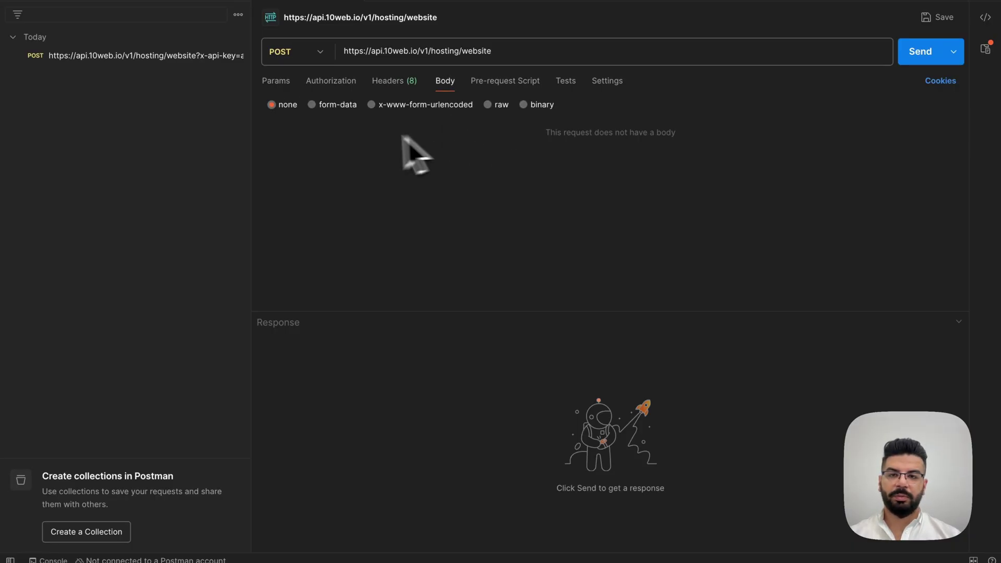
- Set the body to raw JSON and paste the docs' sample create-website payload into it
left_click(490, 107)
left_click(589, 107)
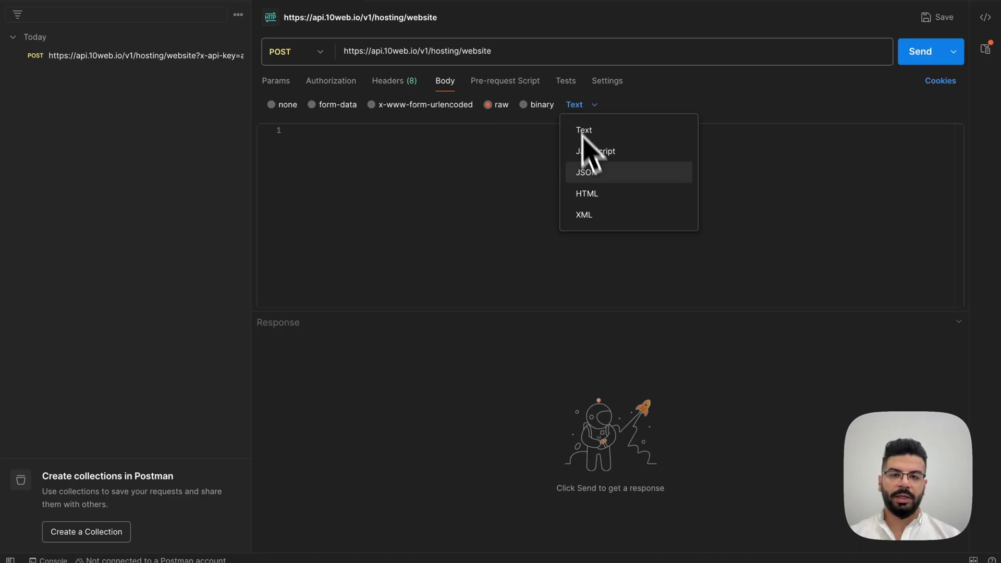
left_click(587, 172)
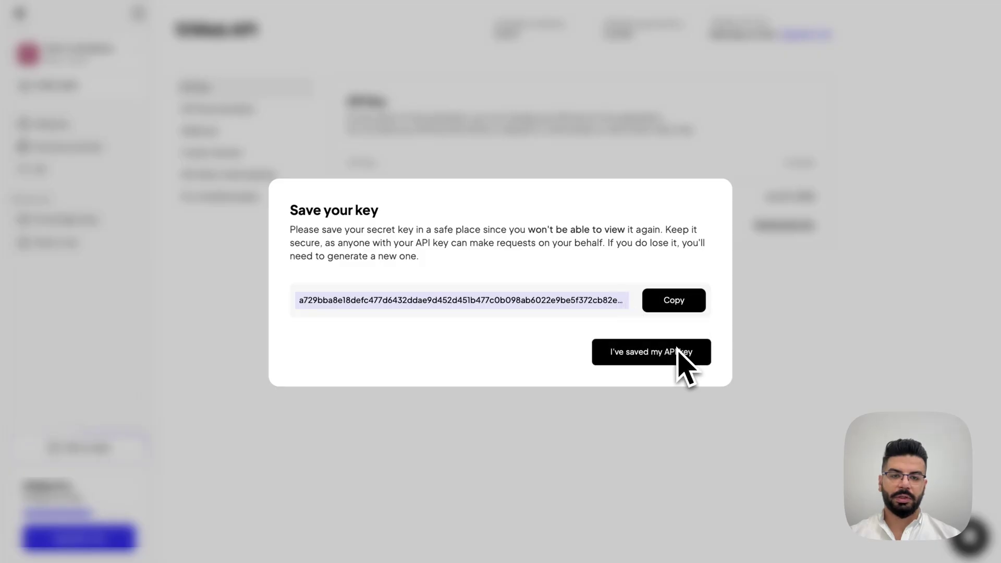
left_click(678, 352)
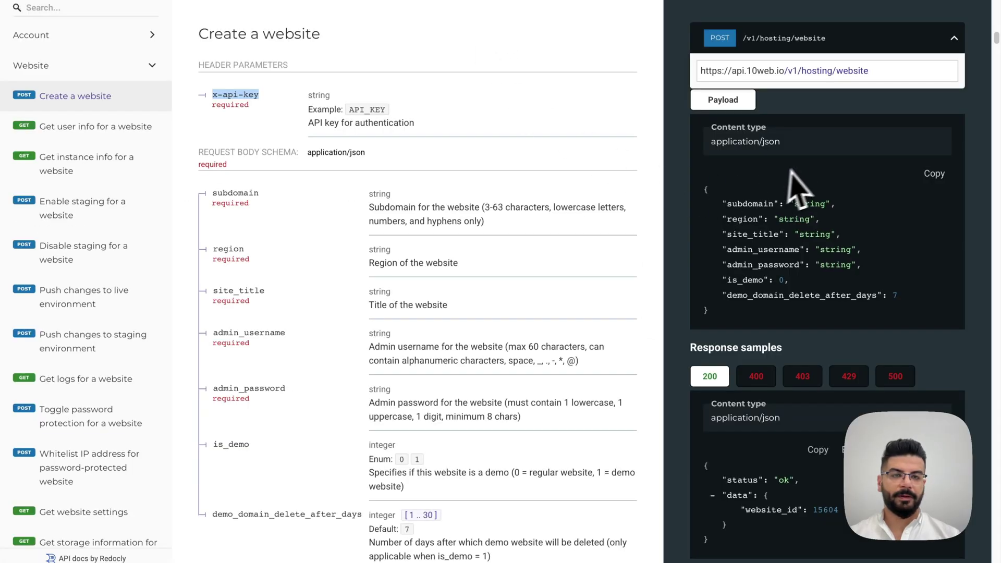
left_click(931, 174)
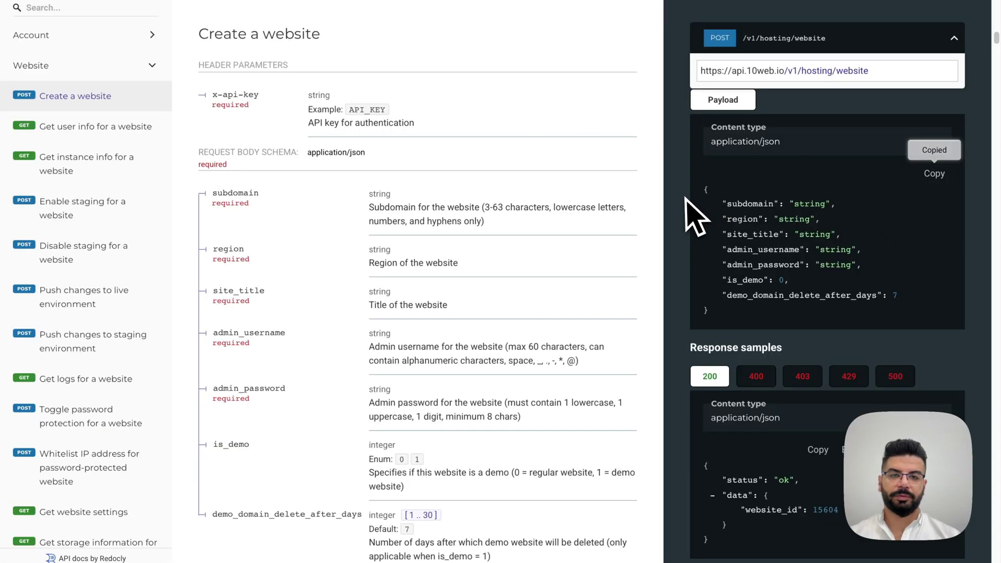
key("super+Tab")
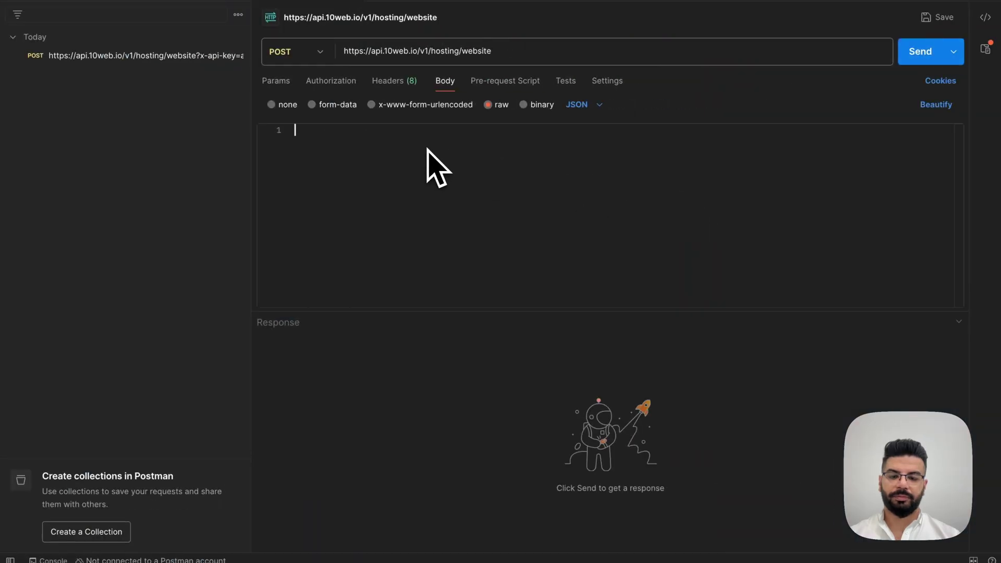
key("super+v")
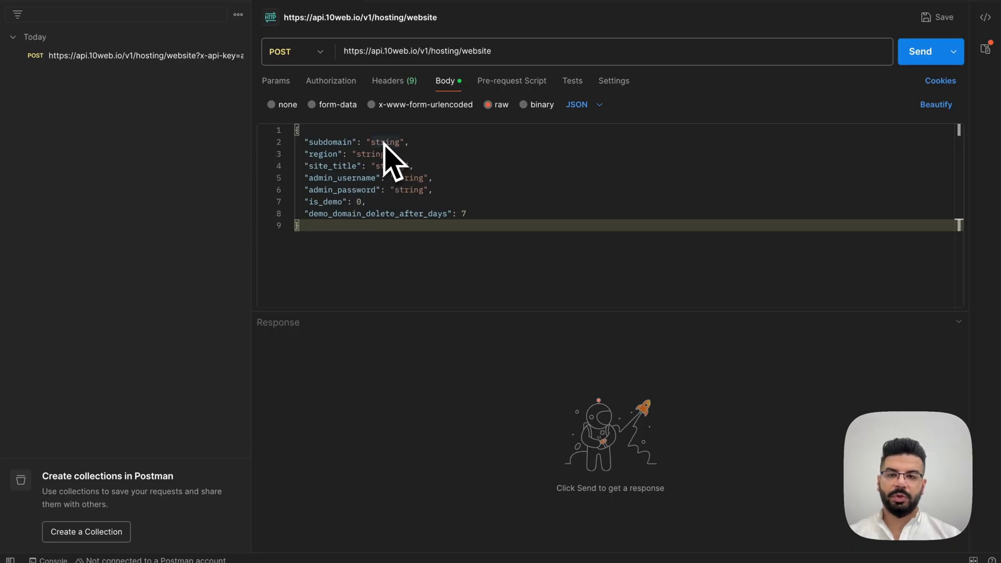
- Replace the placeholders with a custom subdomain, region us-central1-c and a blog site title
double_click(383, 143)
type("ya")
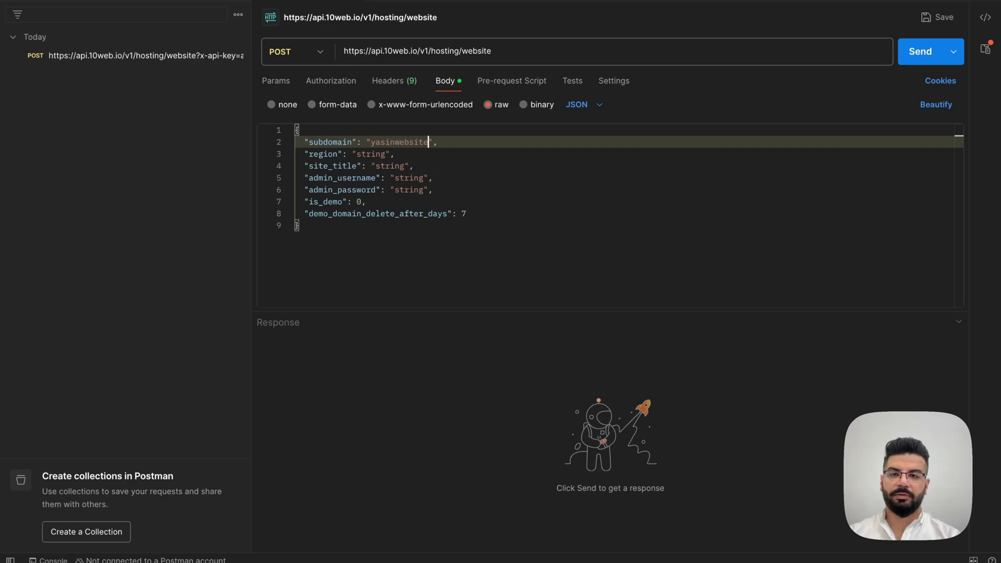
type("sinwebsite")
double_click(370, 155)
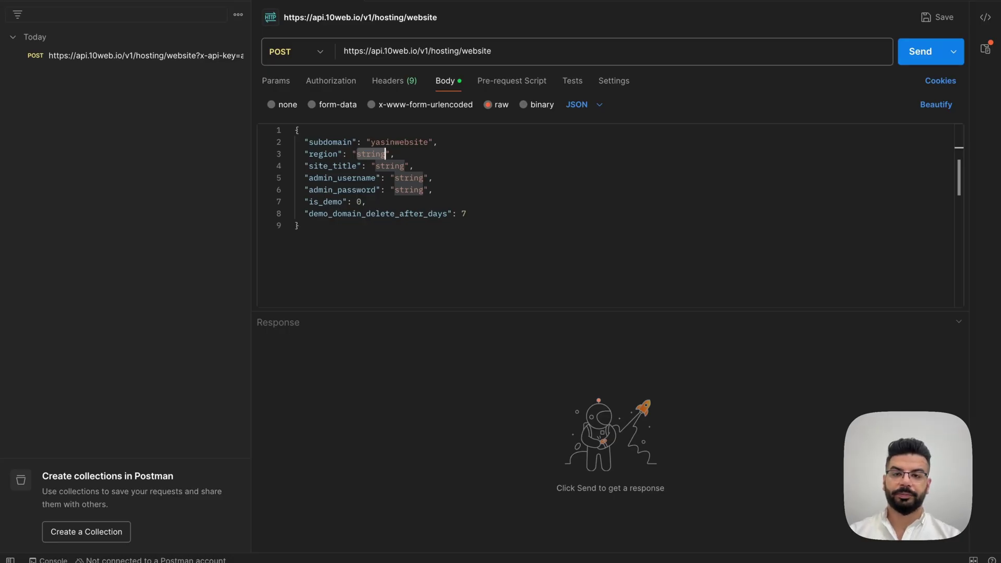
type("u")
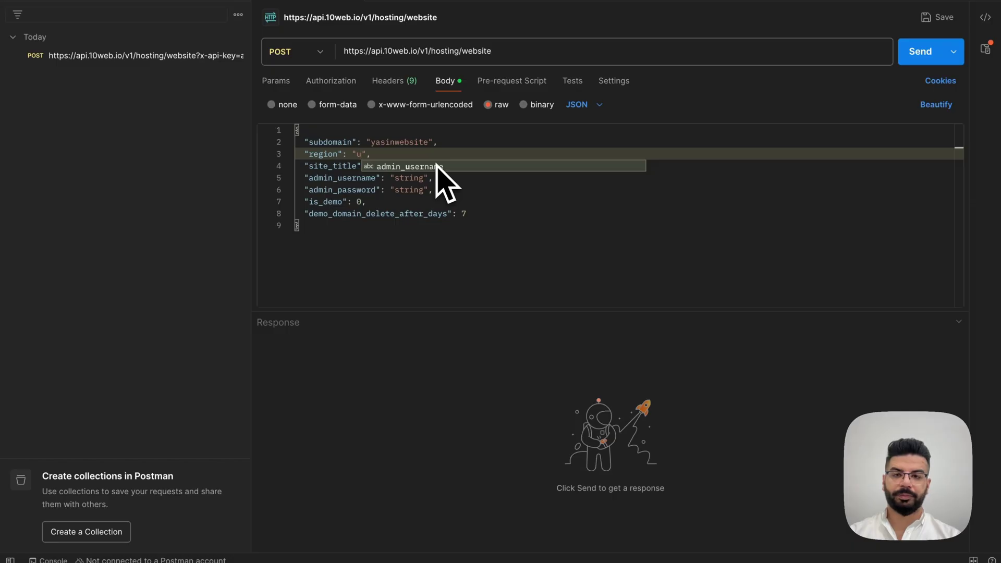
type("s-central1-c")
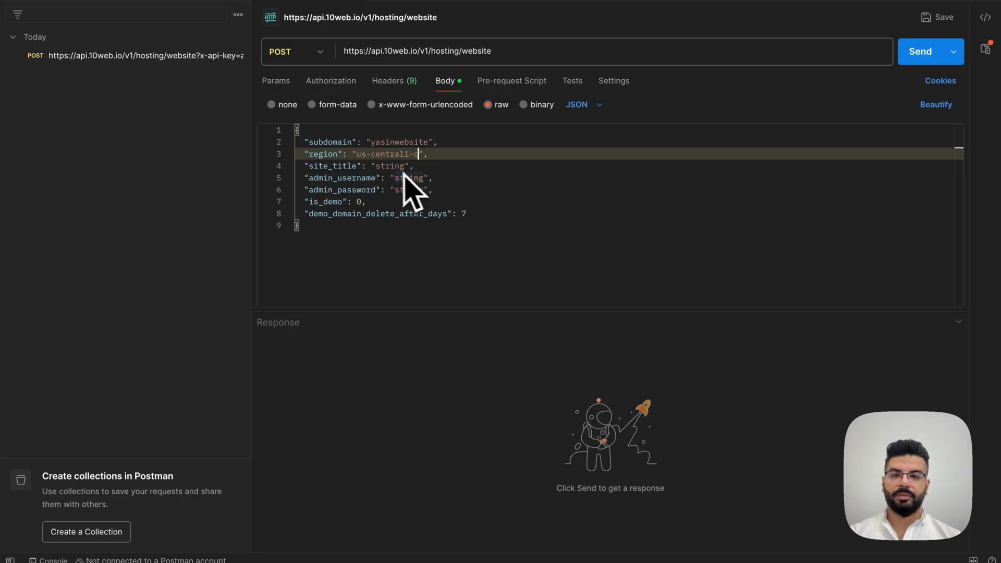
double_click(391, 166)
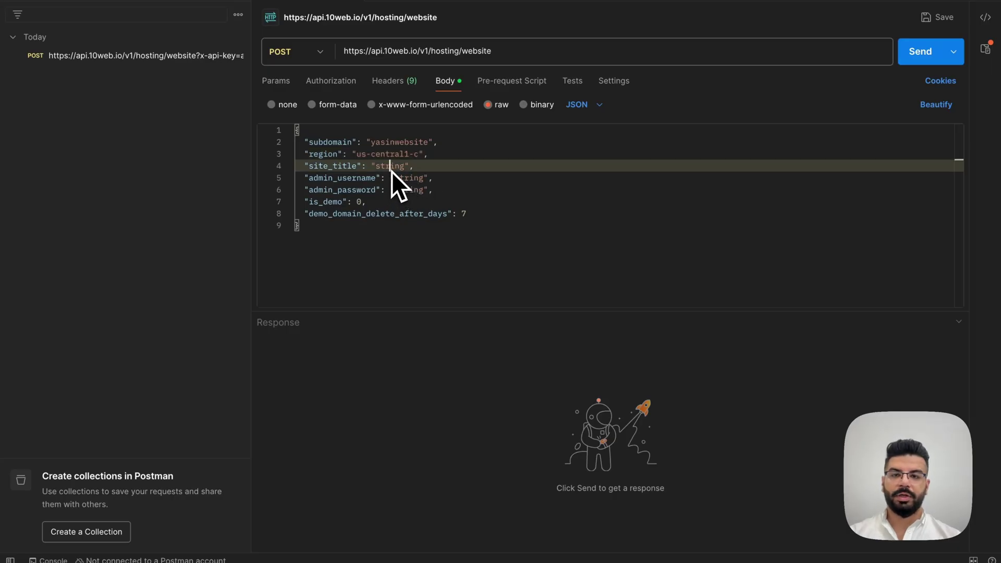
type("Yasin's Blo")
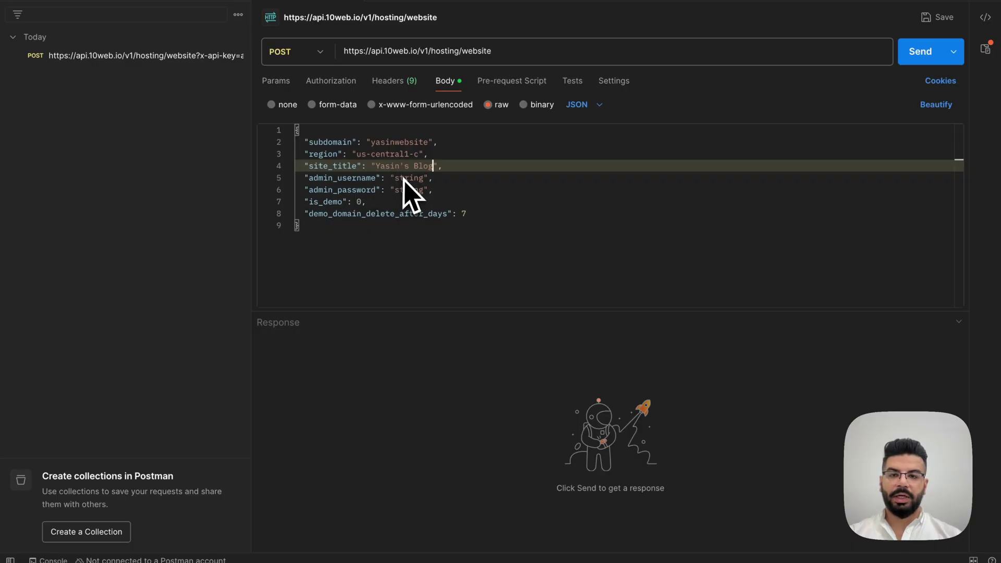
- Set the admin username to Admin and enter an admin password
double_click(409, 178)
type("Admin")
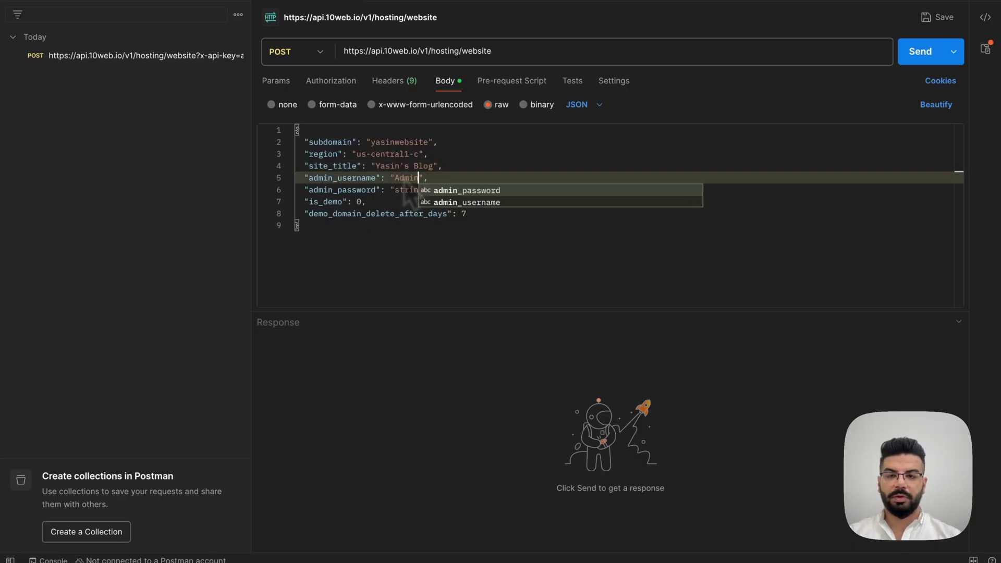
double_click(406, 189)
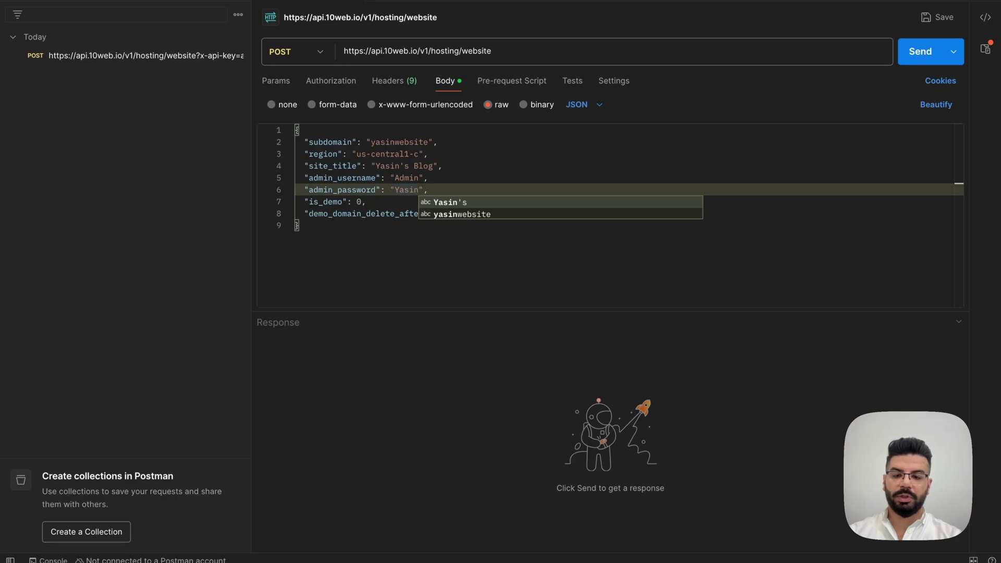
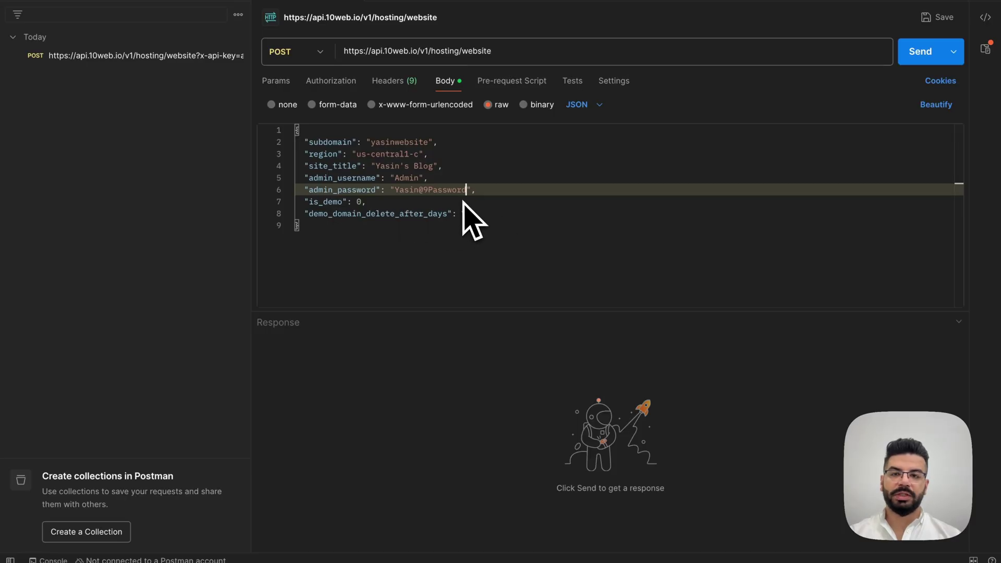
key("super+Tab")
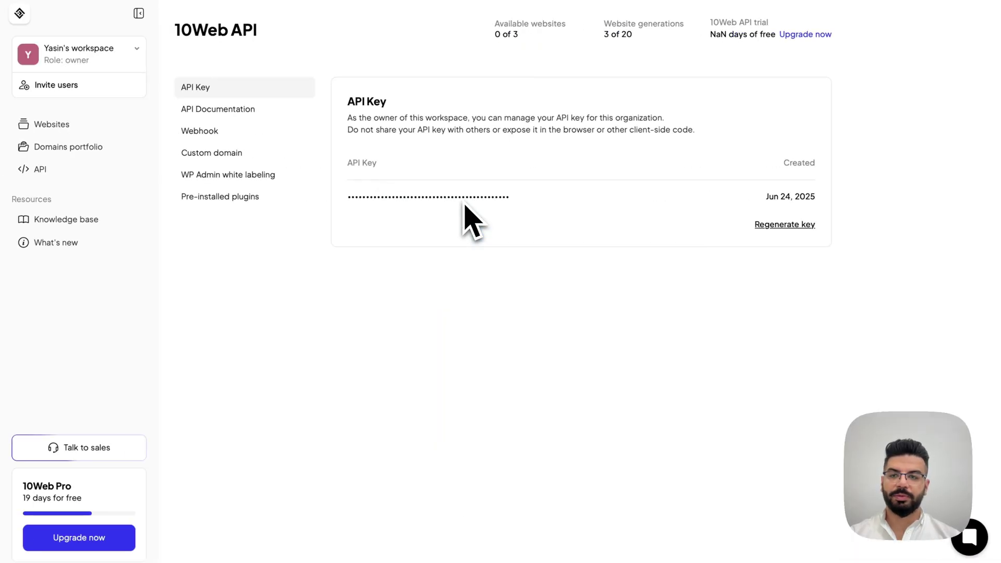
- Open the dashboard's Websites list and send the create-website request, getting 201 Created
left_click(54, 128)
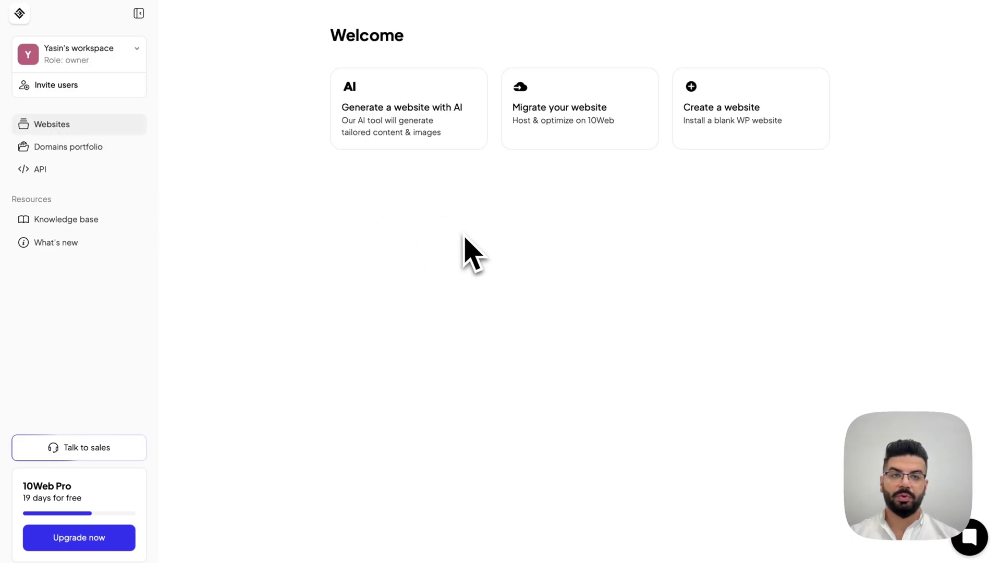
key("super+Tab")
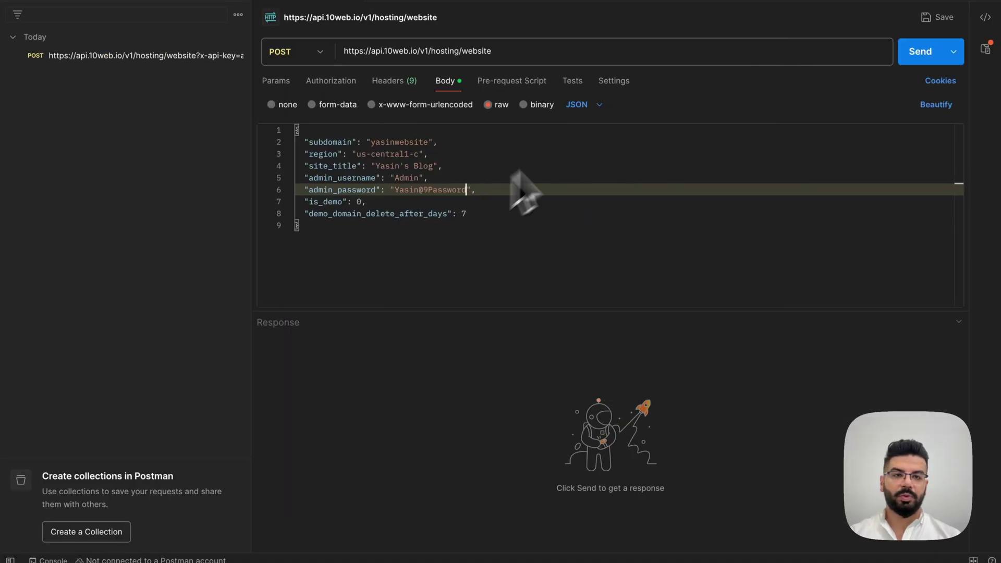
left_click(917, 52)
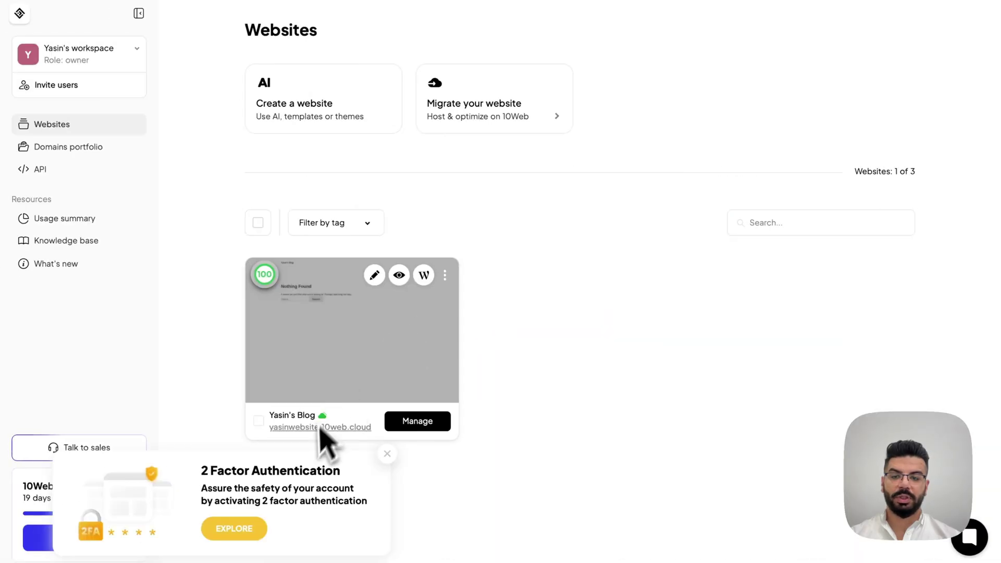
- Launch the new blog site from its card, showing an empty Nothing Found page
left_click(400, 275)
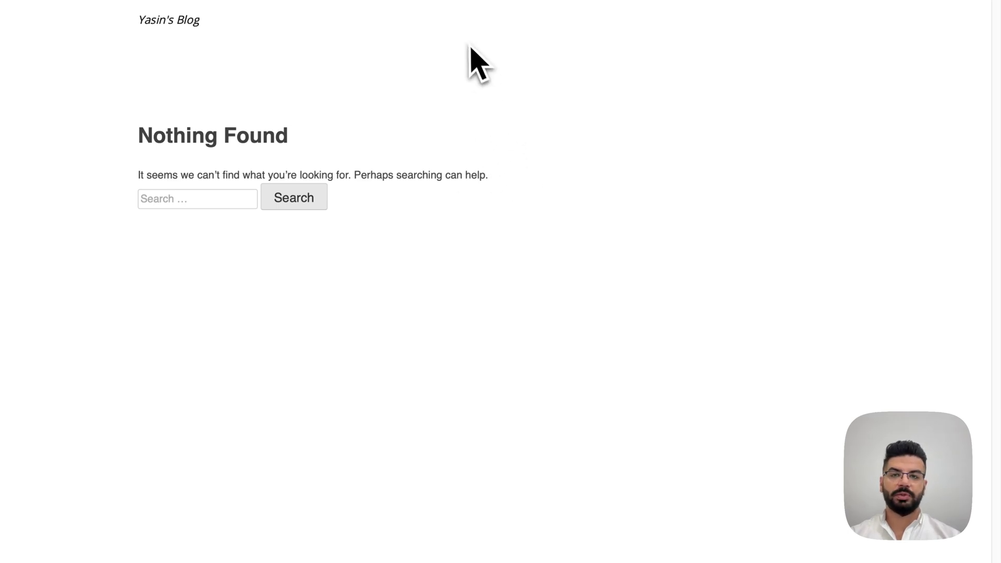
mouse_move(449, 5)
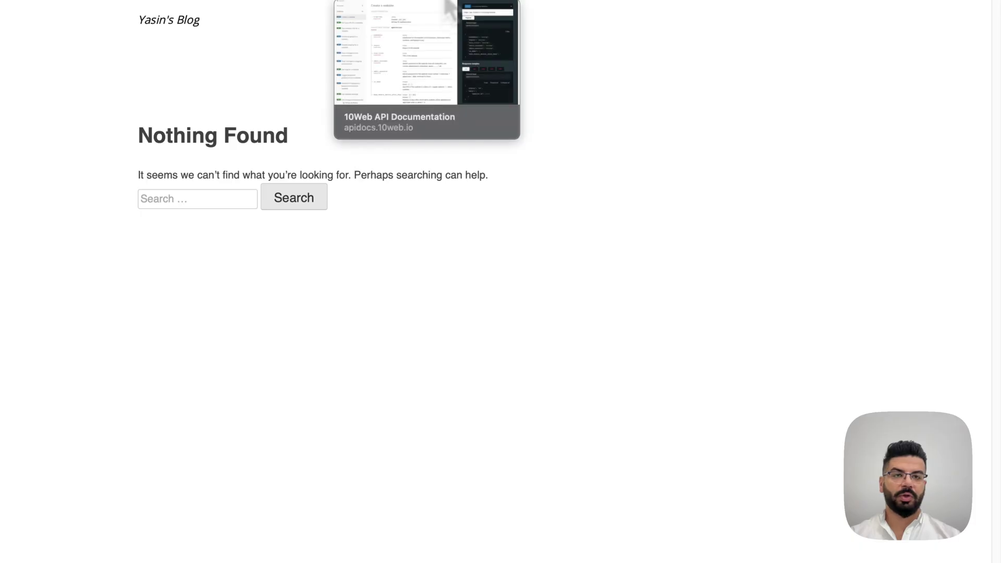
- Open AI > Generate an AI-powered website in the docs and select its /v1/ai/generate_site URL
left_click(430, 8)
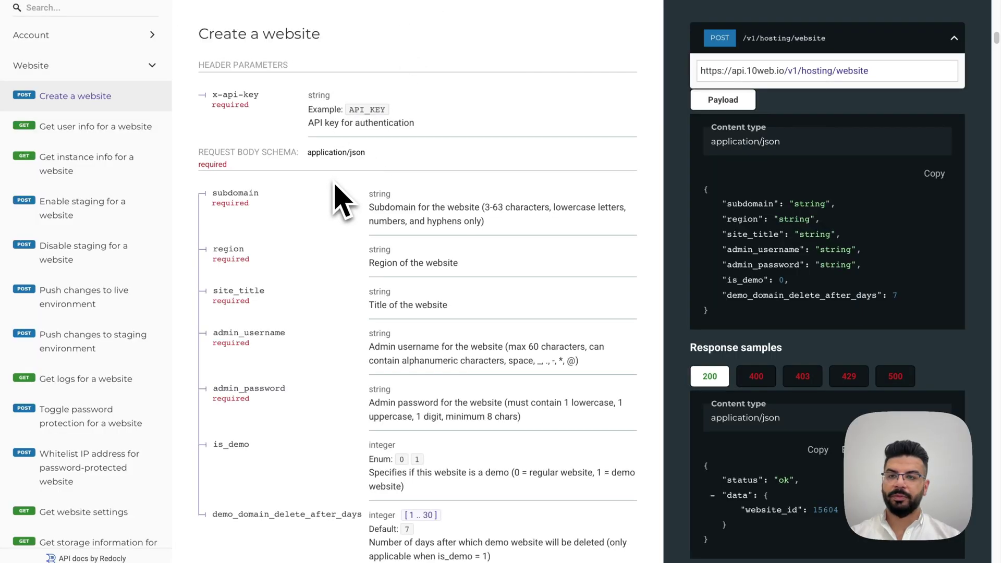
left_click(152, 70)
left_click(152, 68)
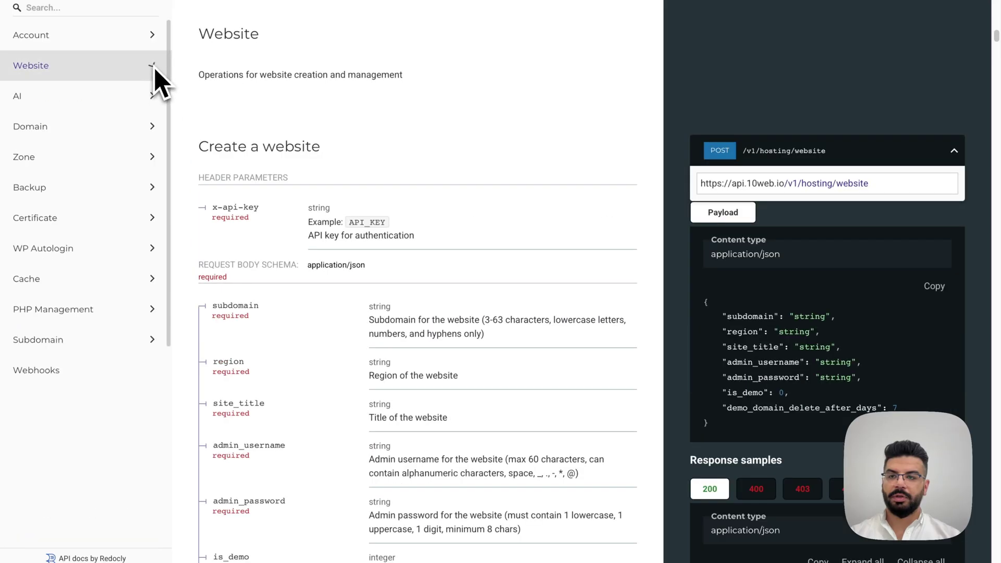
left_click(151, 102)
left_click(94, 140)
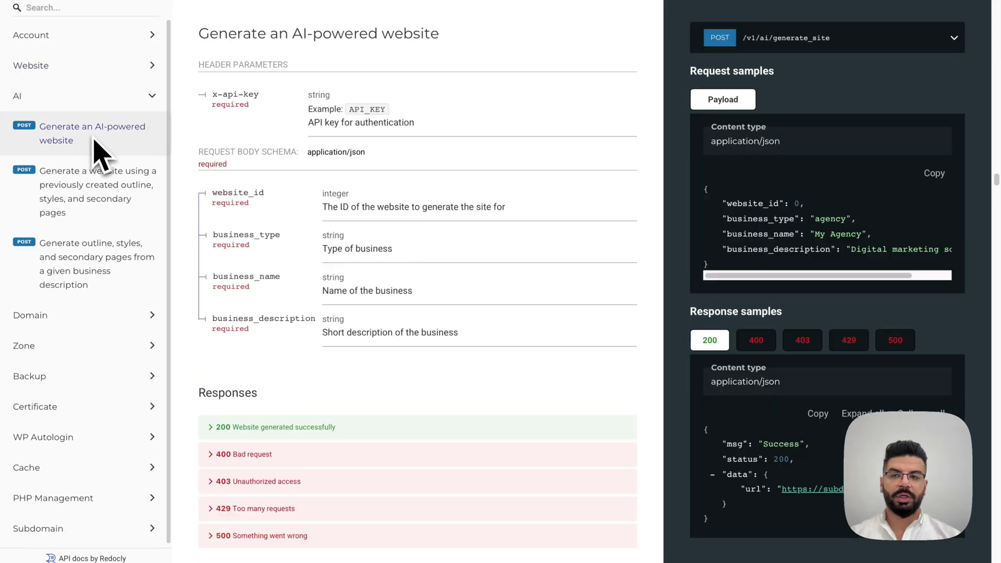
left_click(795, 39)
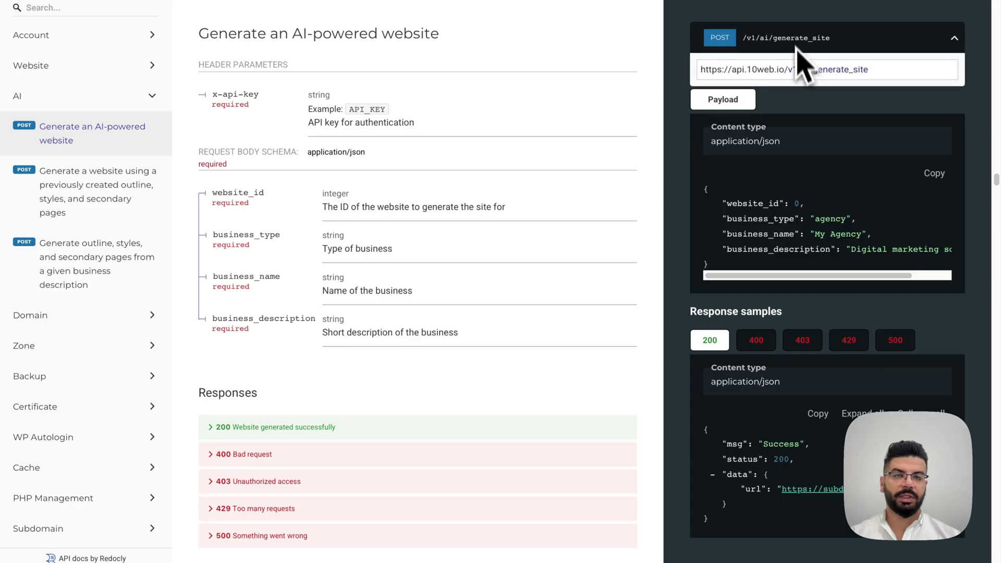
left_click(798, 77)
key("ctrl+c")
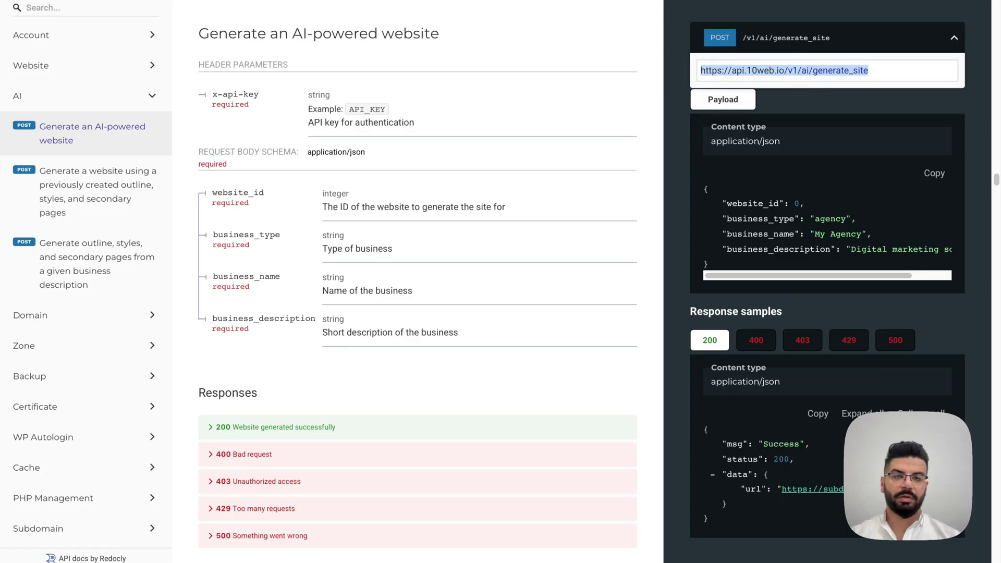
key("alt+Tab")
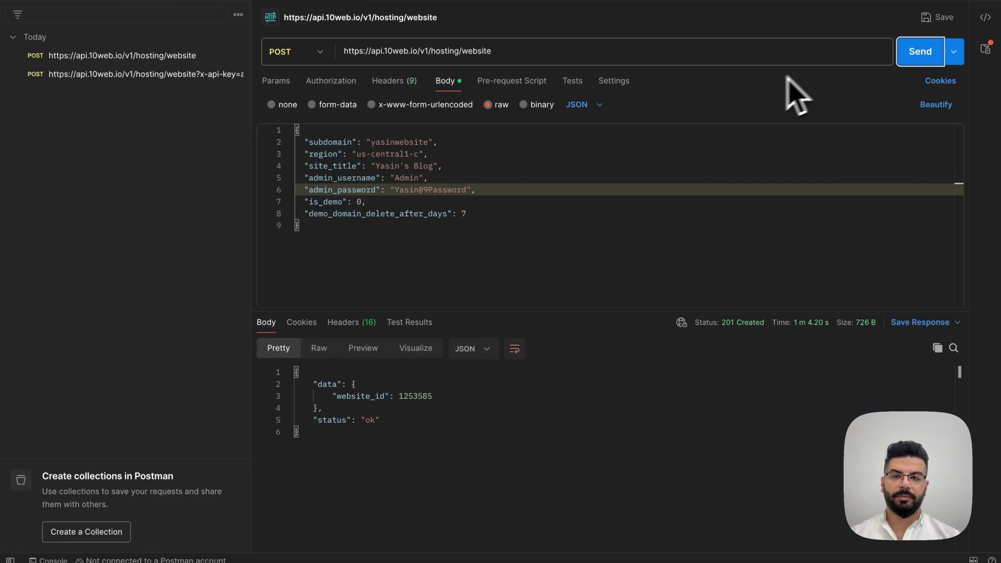
left_click(518, 53)
left_click_drag(521, 58, 347, 58)
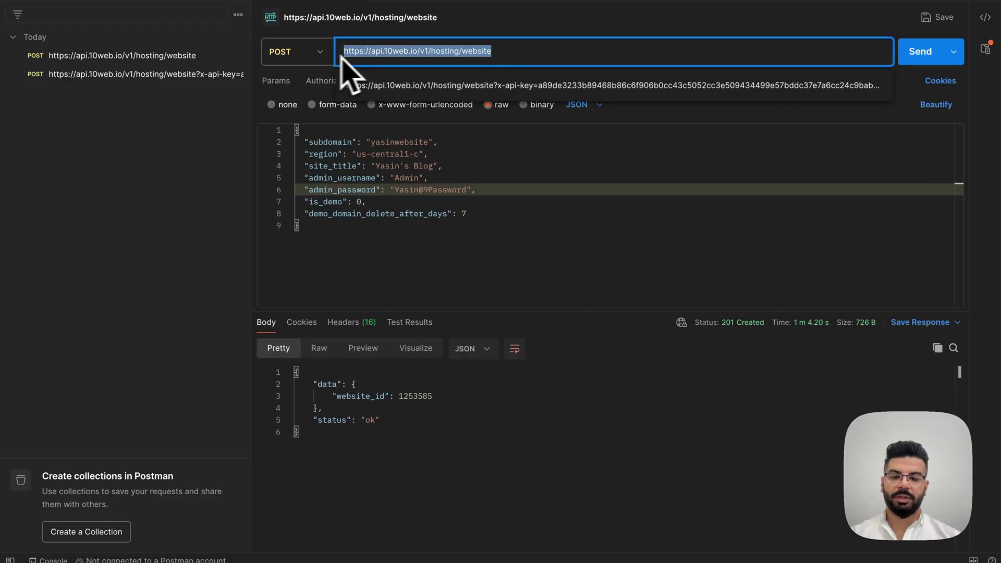
key("ctrl+v")
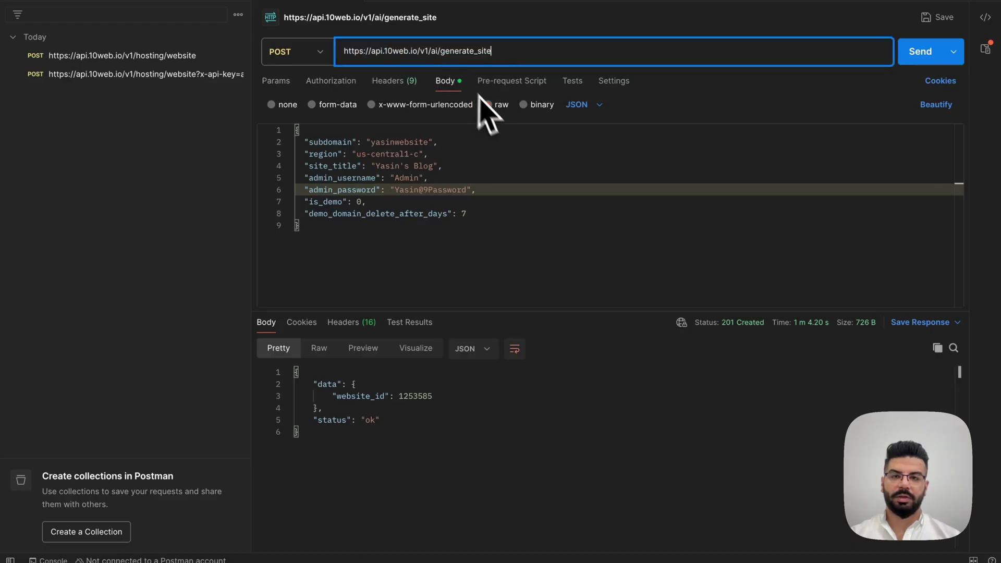
- Copy the sample request payload from the API documentation for the request body
left_click(551, 245)
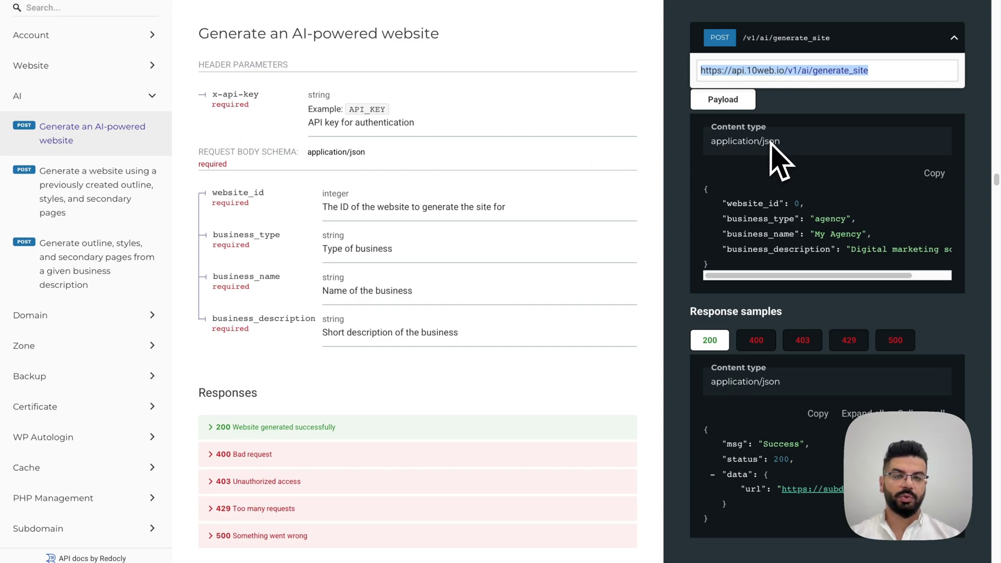
left_click(935, 174)
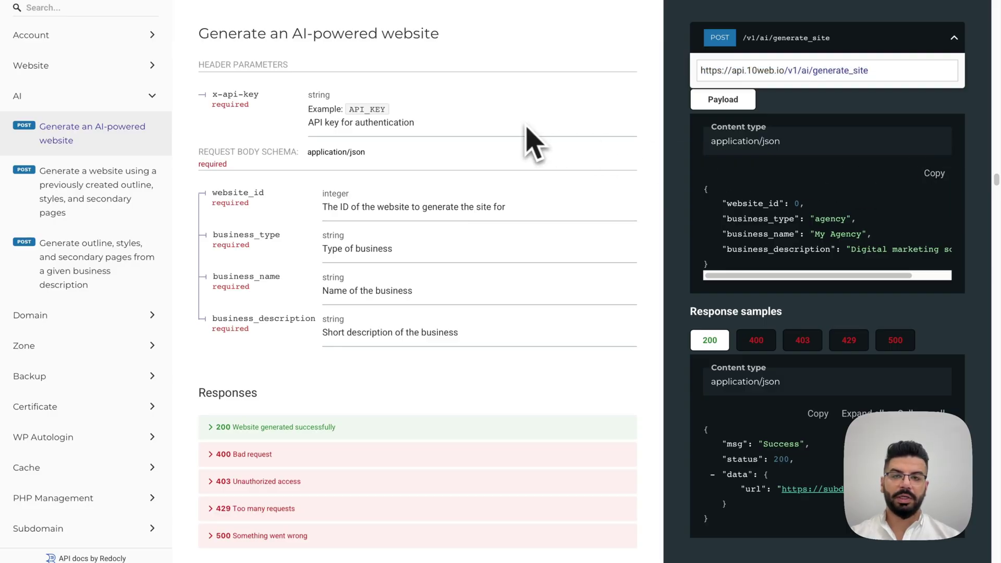
key("alt+Tab")
- Paste the sample payload as the body and set website_id to 1253585 from the response
left_click_drag(320, 242, 289, 130)
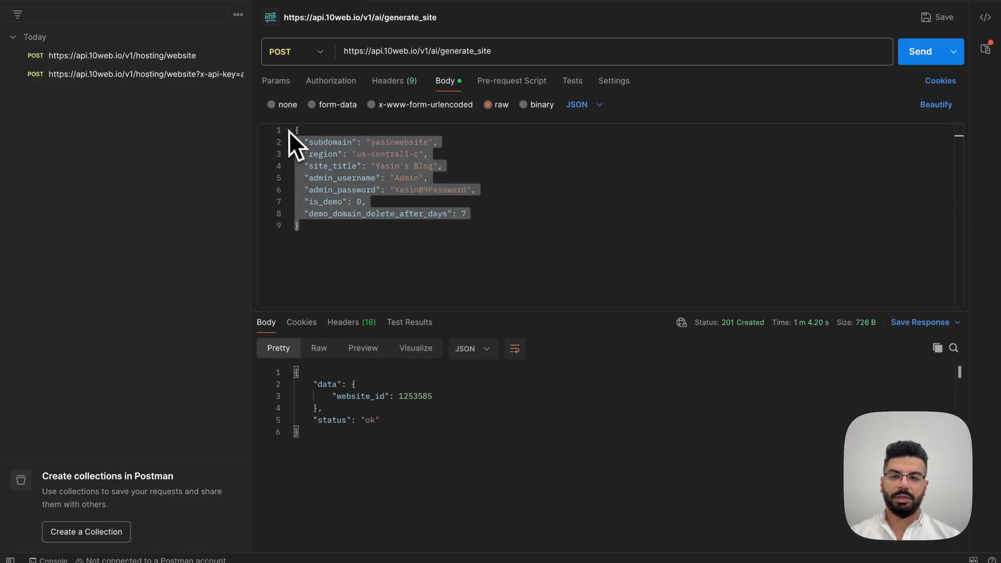
key("ctrl+v")
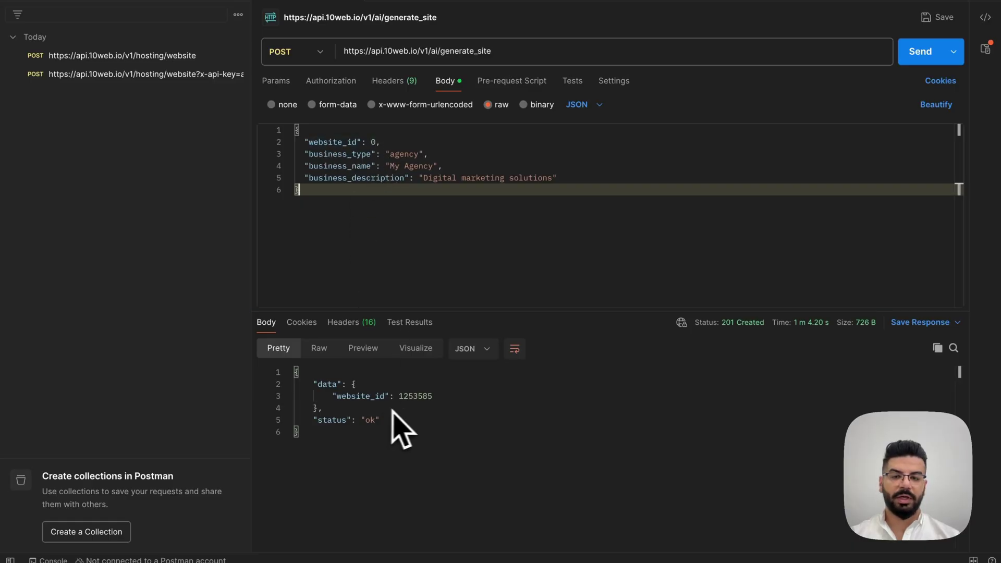
double_click(402, 397)
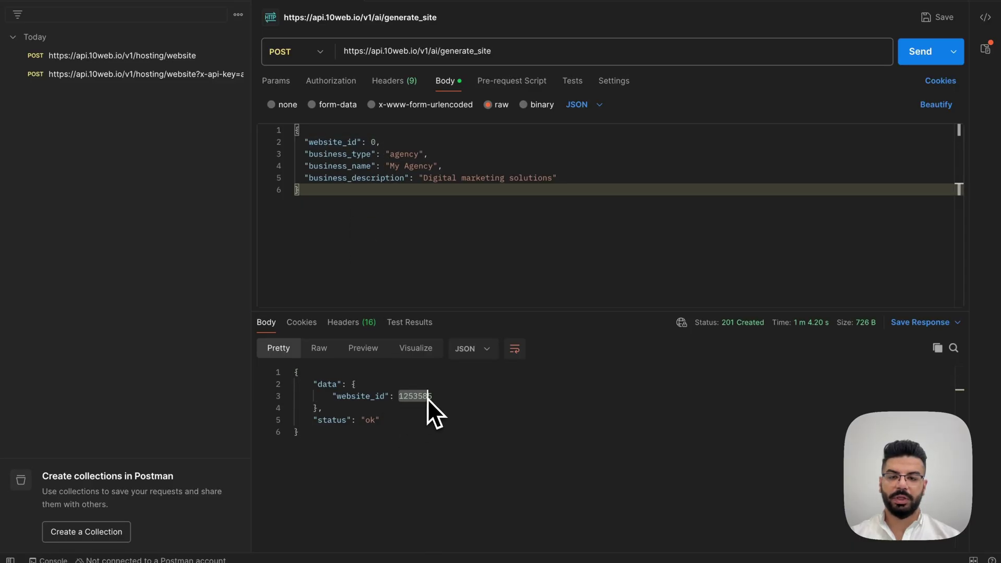
left_click(373, 145)
double_click(373, 145)
key("ctrl+v")
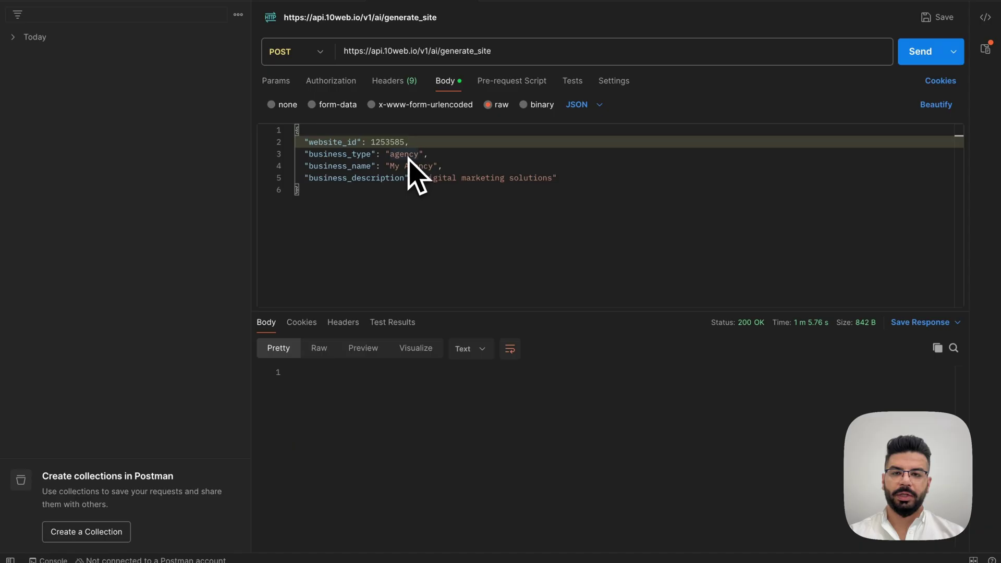
double_click(405, 155)
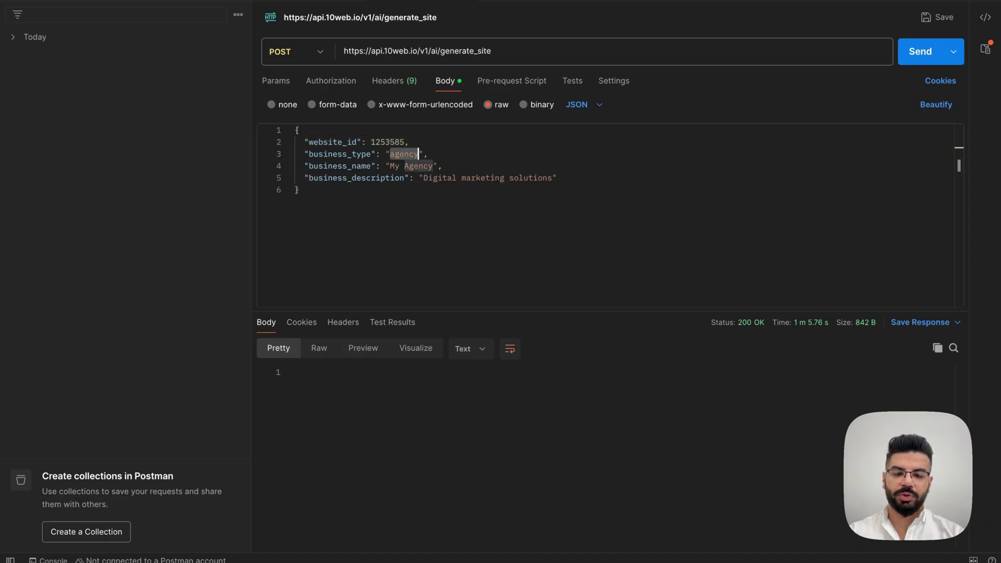
- Set business type online_store, name Sport Fusion, and a gym equipment and accessories store description
type("online_store")
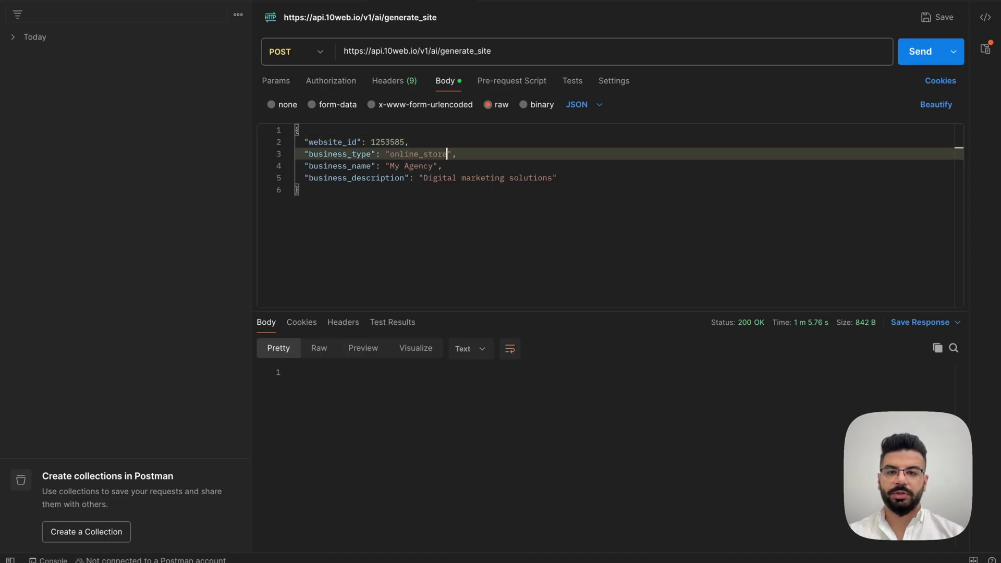
left_click_drag(390, 166, 435, 166)
type("S")
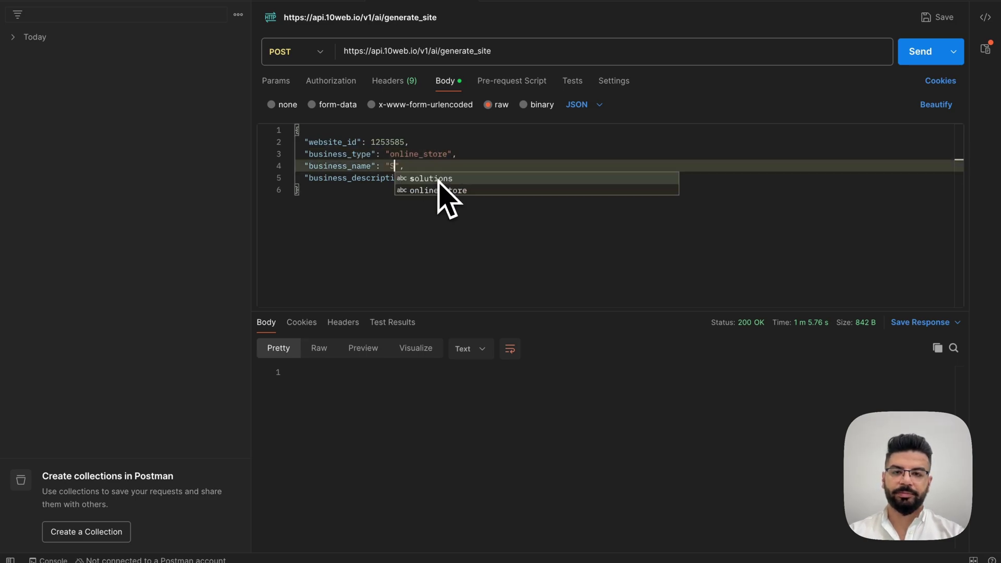
type("port Fusion")
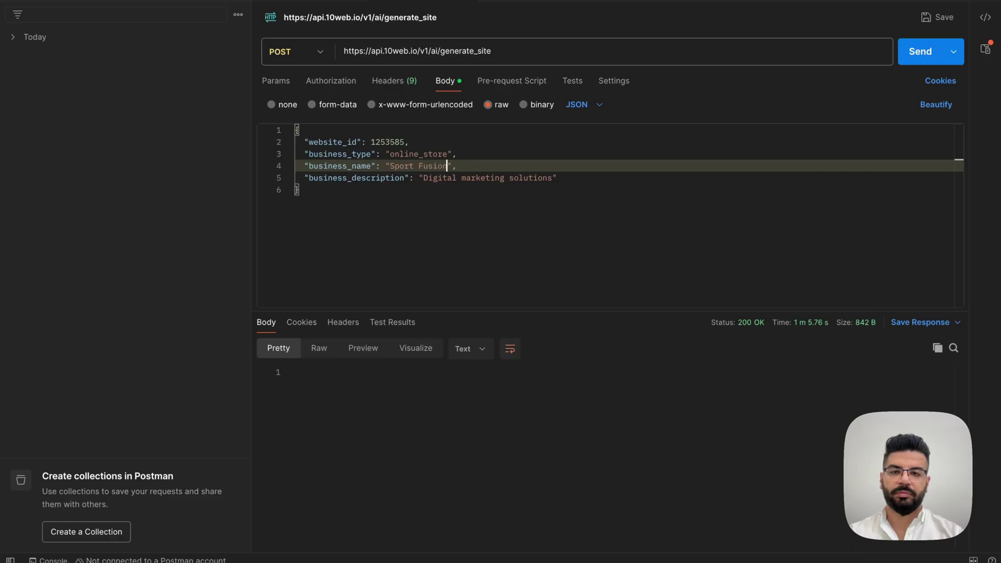
left_click_drag(423, 178, 532, 178)
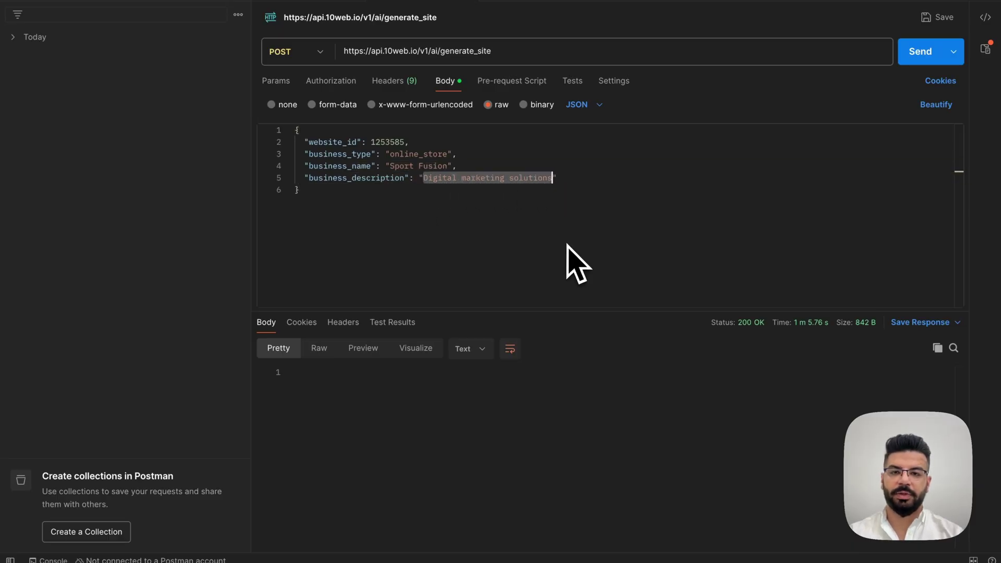
type("Sport Fu")
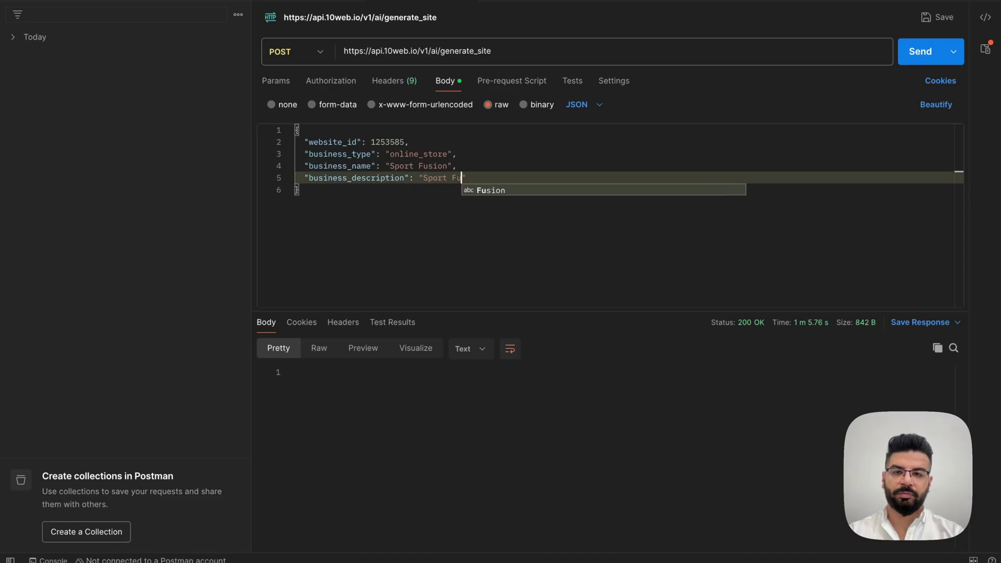
type("sion is an online s")
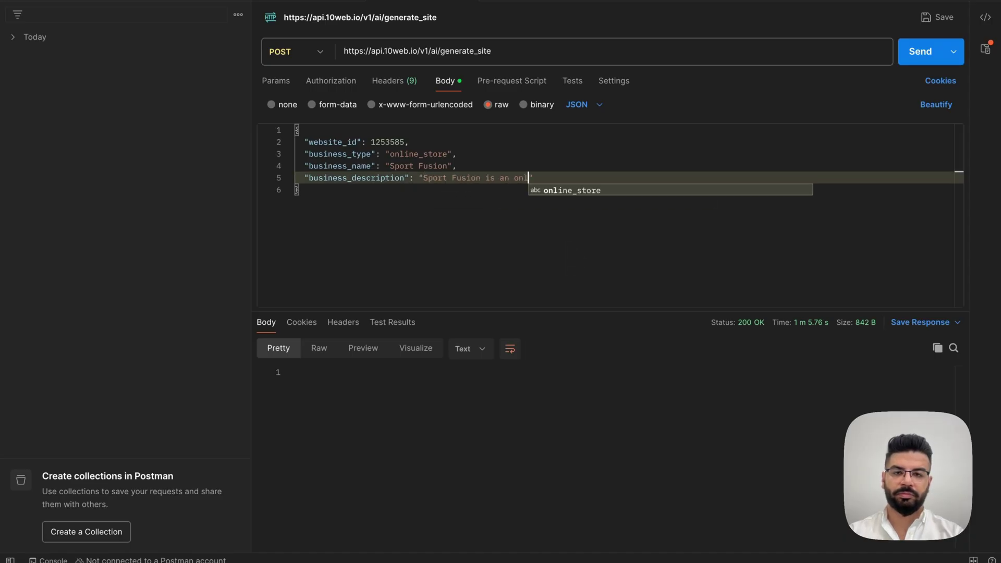
type("tore that sells gym e")
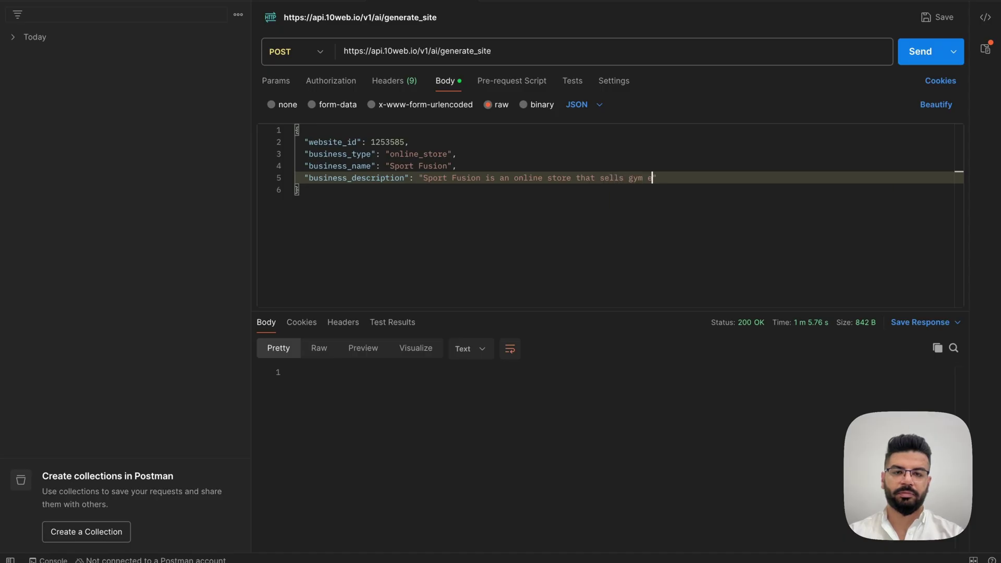
type("quipments and ad")
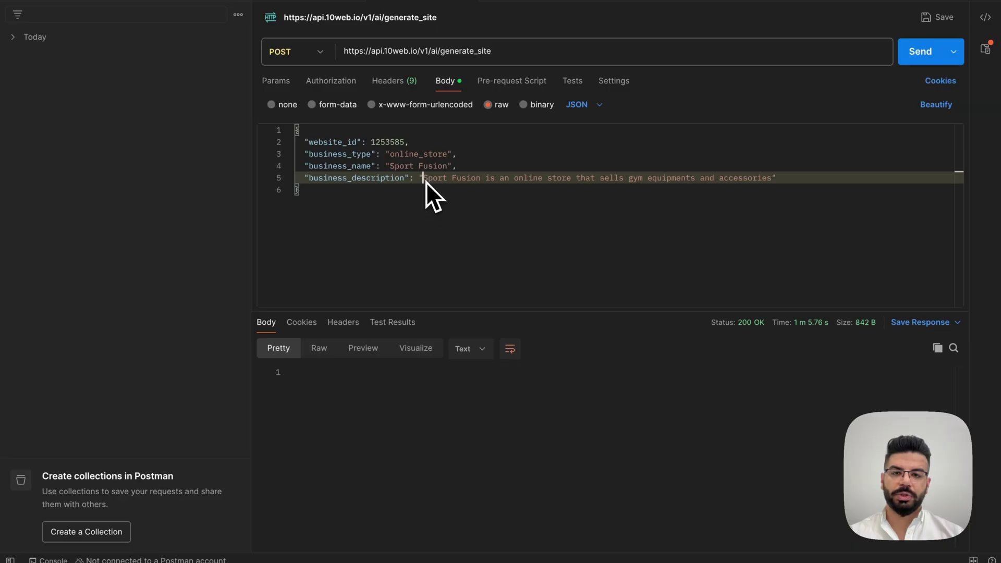
left_click_drag(425, 178, 672, 179)
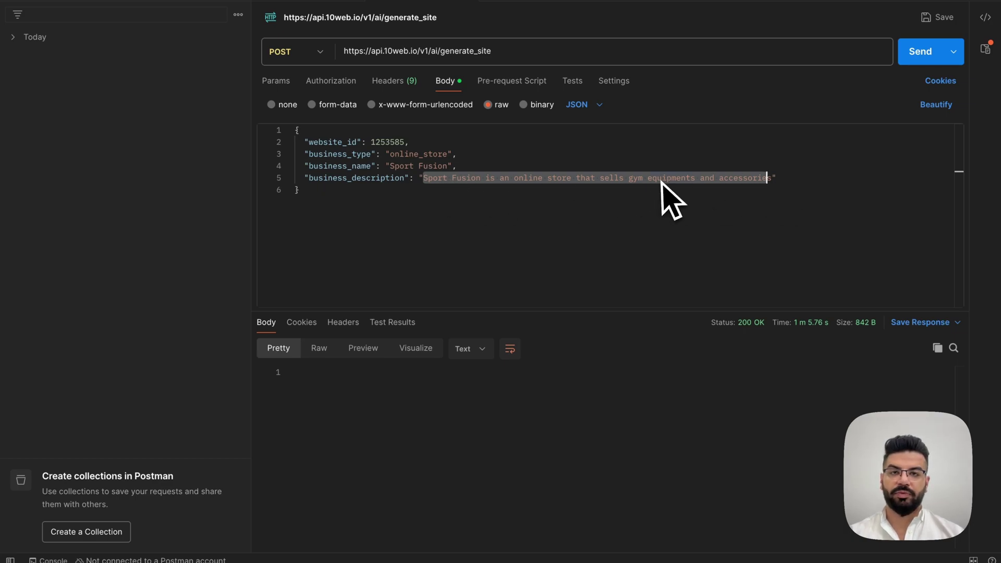
left_click(510, 190)
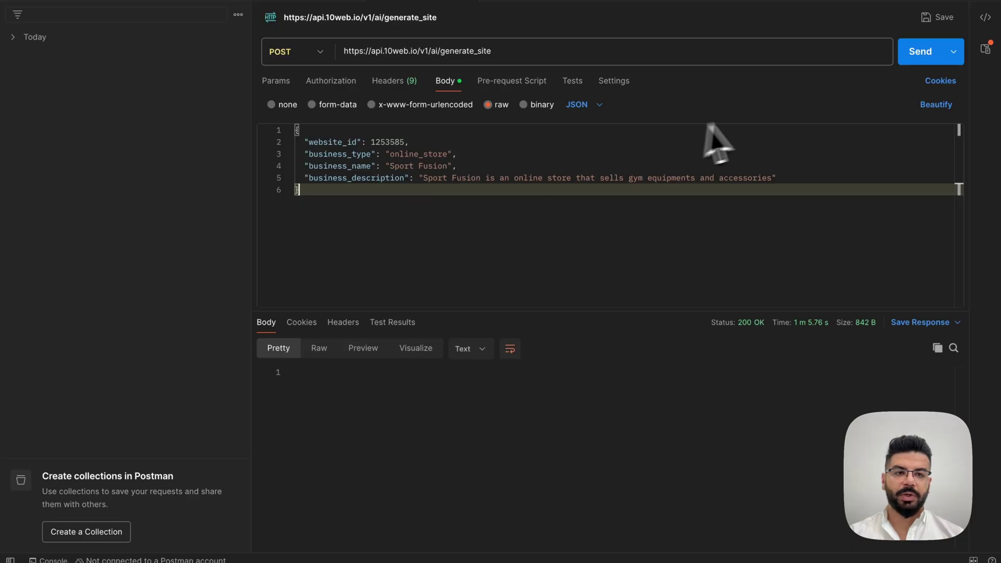
- Send the generate_site request and confirm the 200 Success response with the new site's URL
left_click(919, 52)
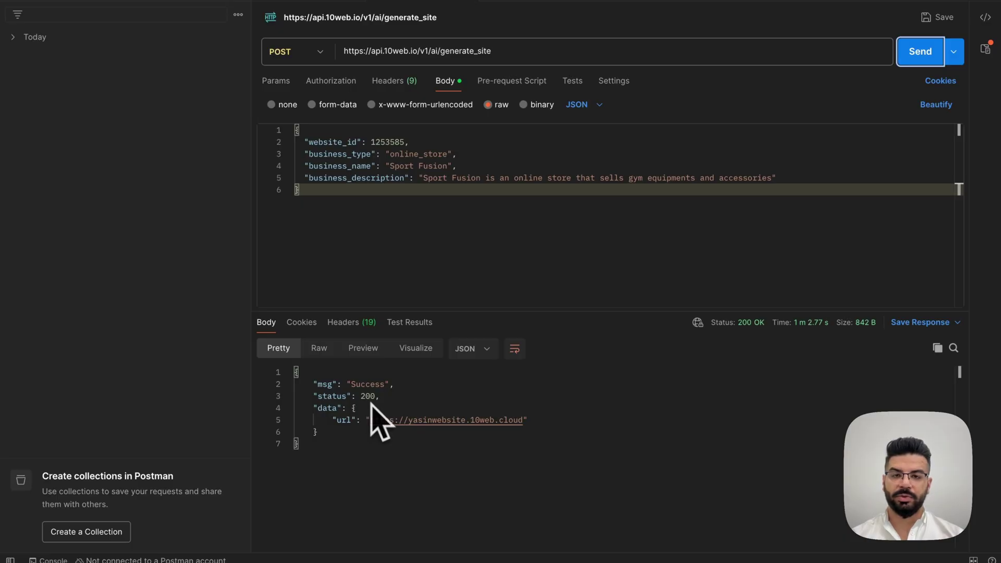
left_click(395, 385)
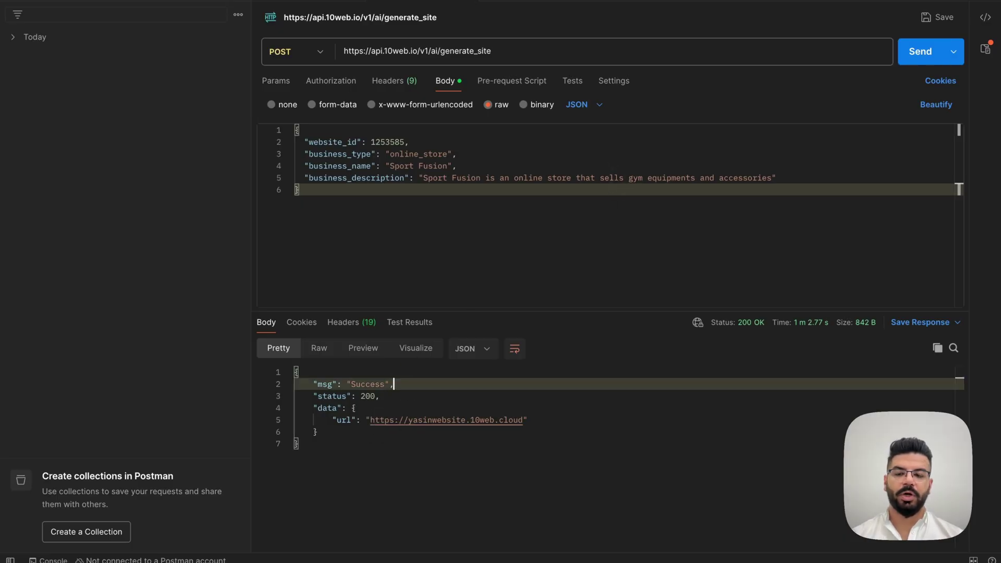
key("super+Tab")
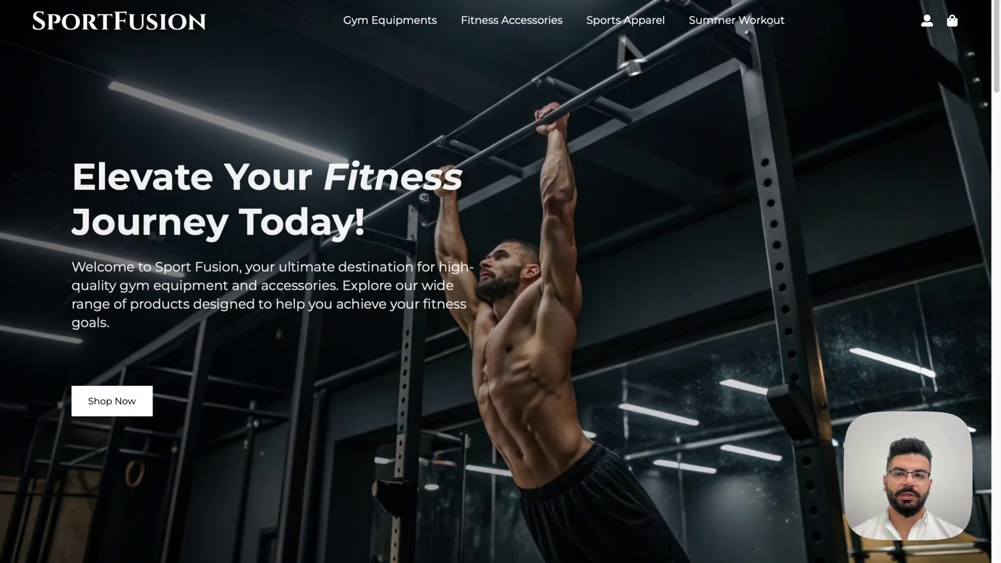
- Scroll through the generated Sport Fusion homepage down to the footer and back up
scroll(572, 120, "down", 10)
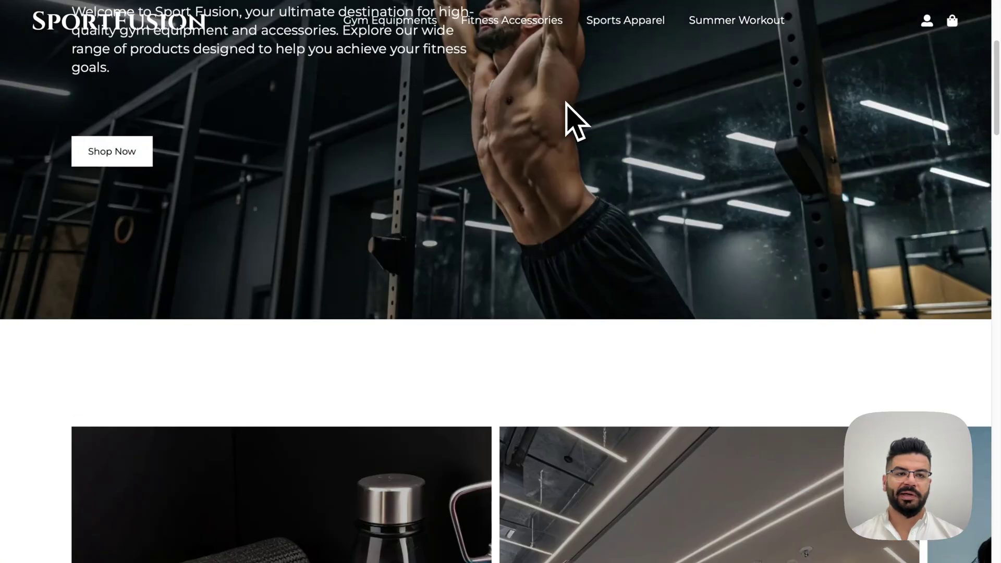
scroll(572, 121, "down", 10)
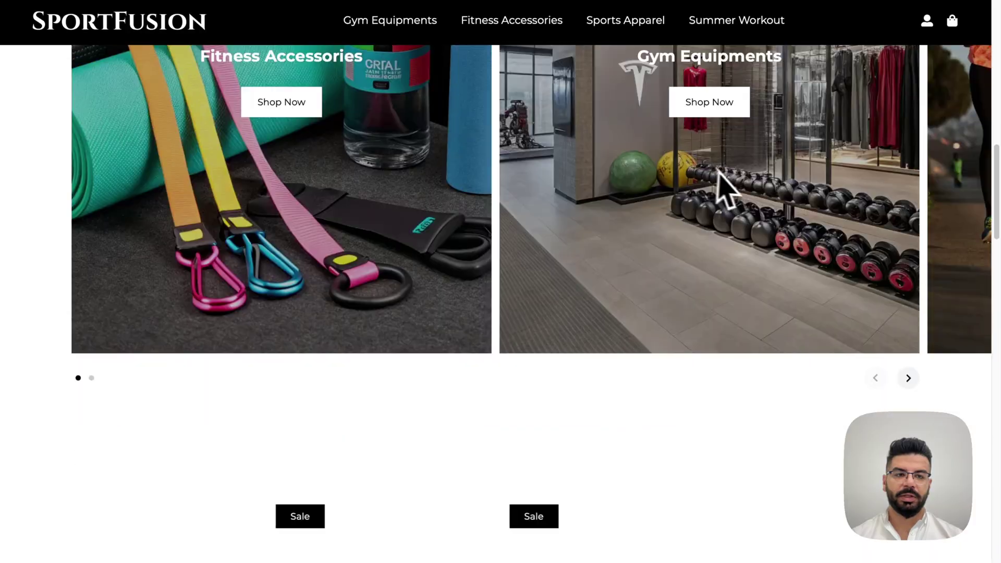
scroll(997, 237, "down", 10)
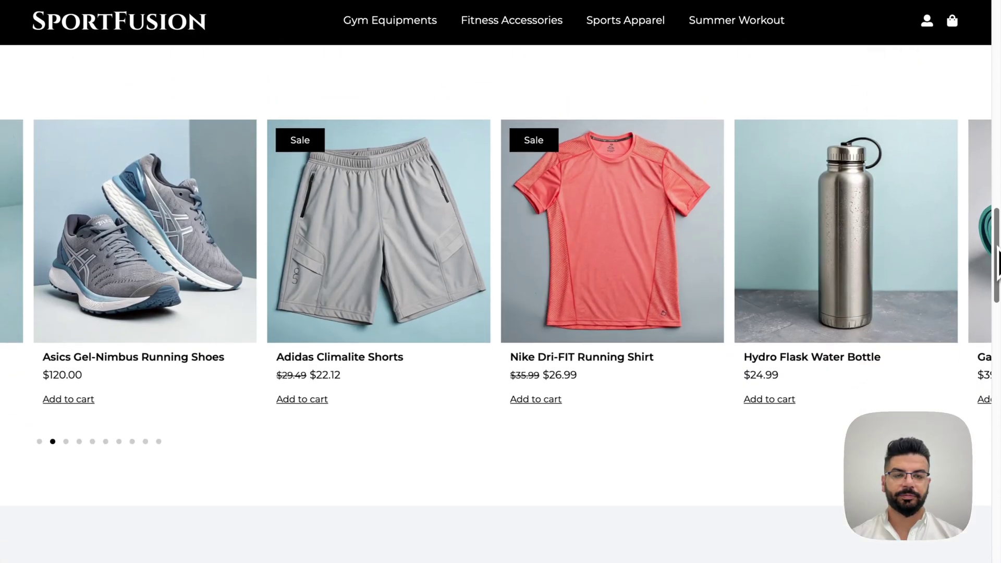
scroll(500, 302, "down", 15)
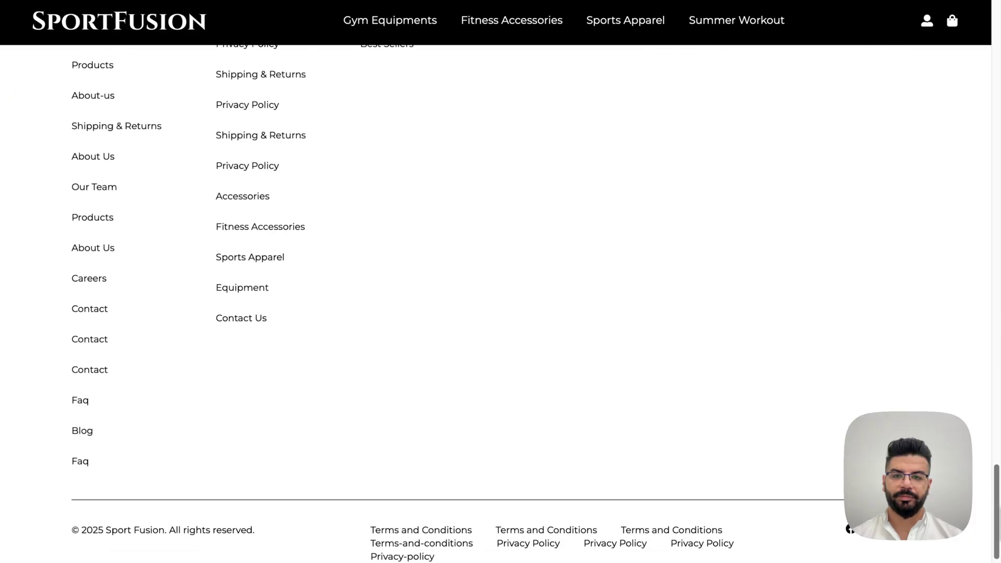
scroll(501, 303, "up", 20)
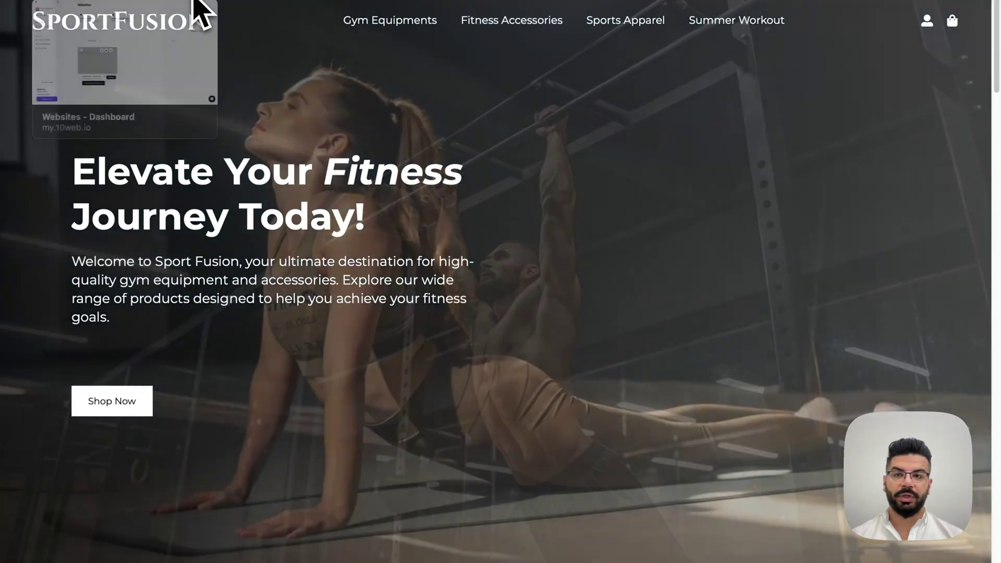
left_click(196, 6)
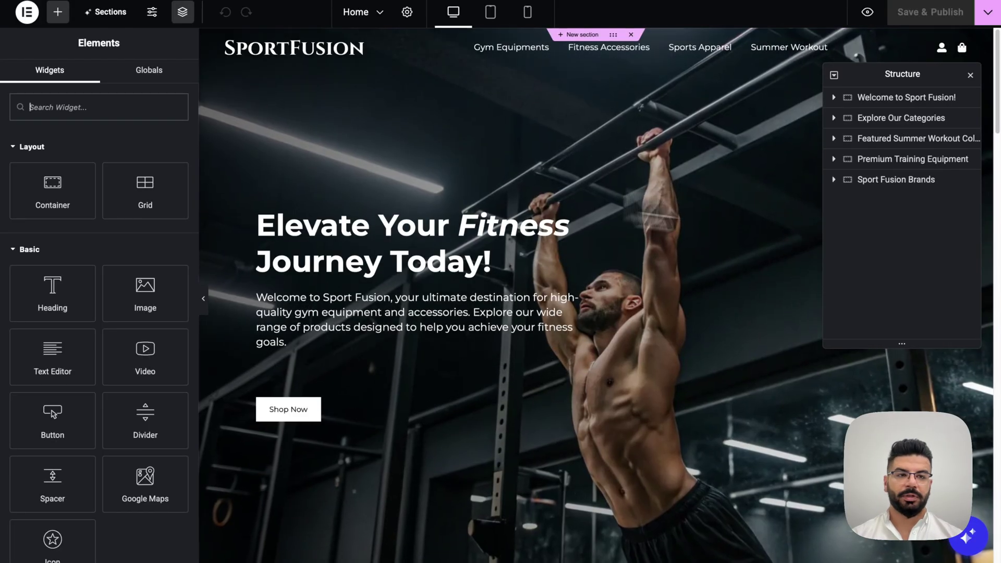
- Add a heading and a Text Editor paragraph block below the Our Trusted Partners strip
scroll(594, 292, "down", 20)
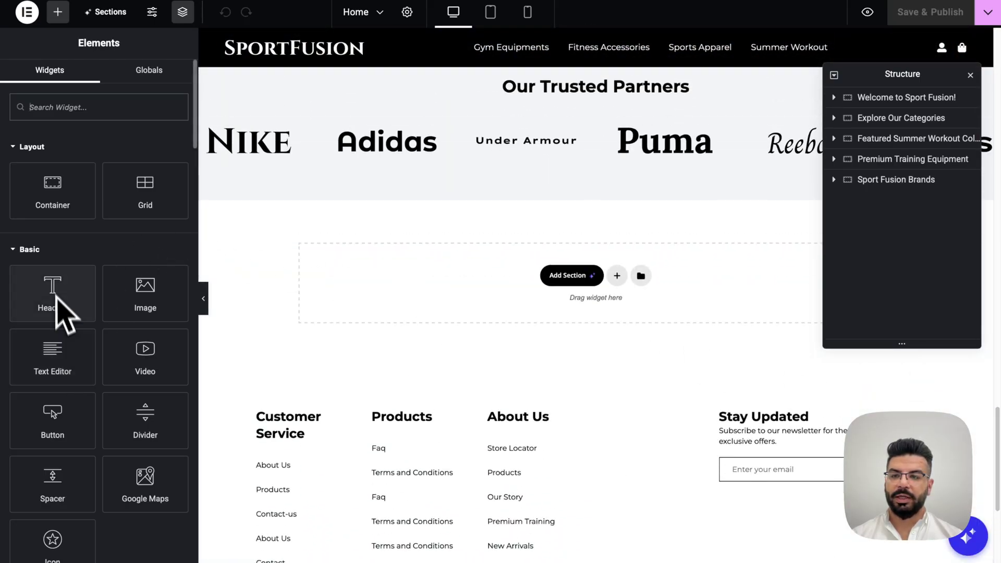
left_click_drag(56, 297, 625, 276)
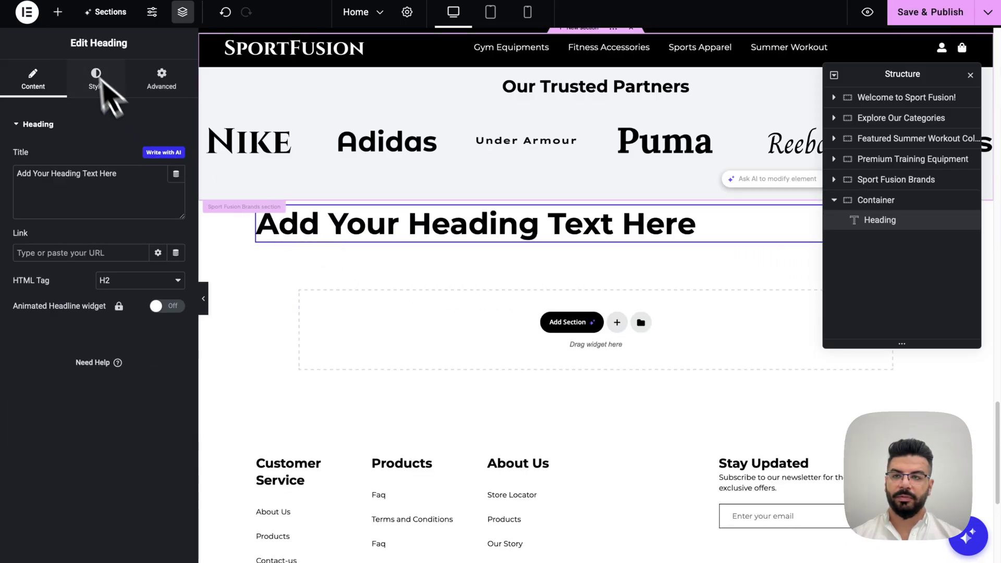
left_click(59, 12)
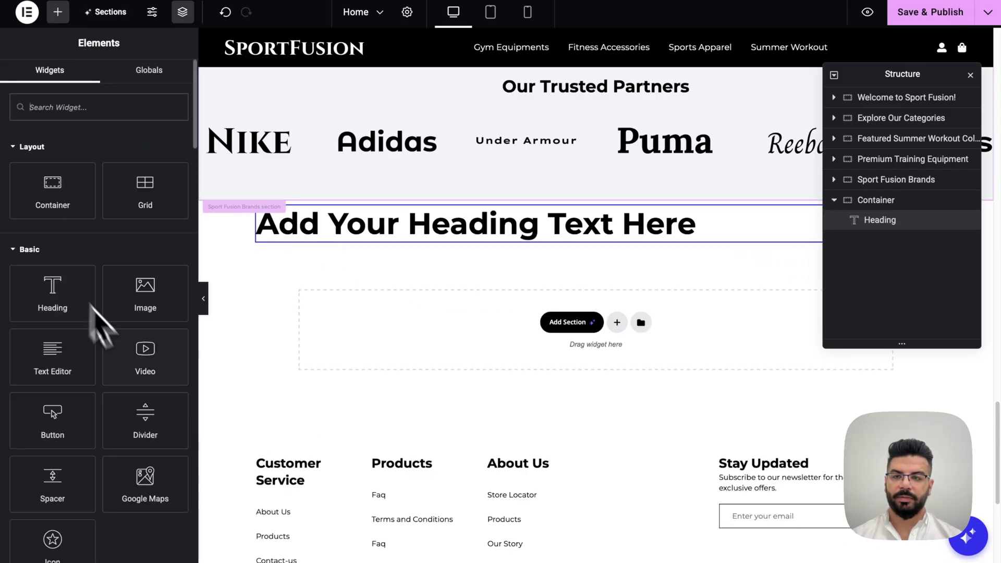
left_click_drag(52, 355, 496, 252)
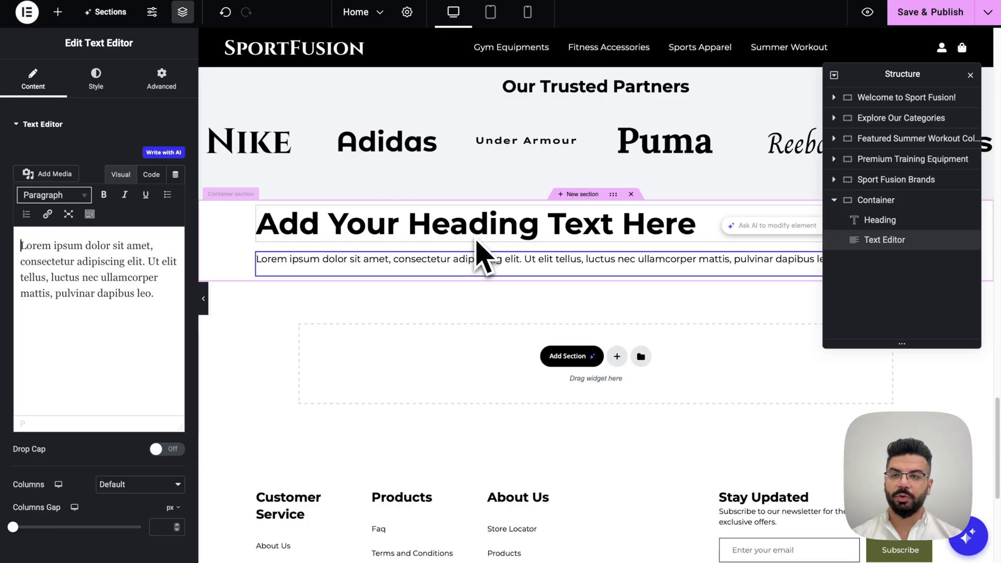
left_click(568, 356)
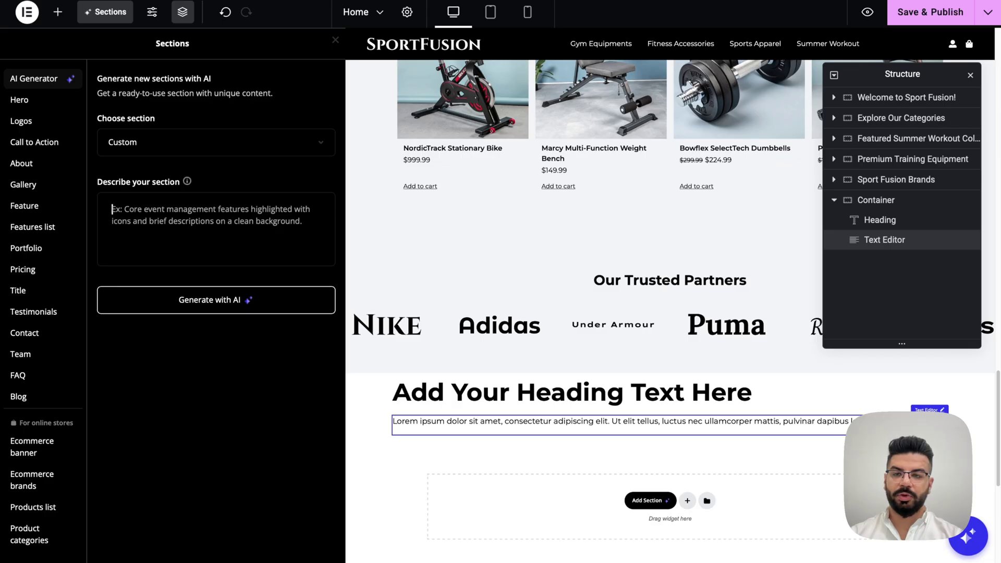
- Describe an FAQ for an online sport shop, generate designs, and insert the first result
type("I need an FAQ for my online sport shop website")
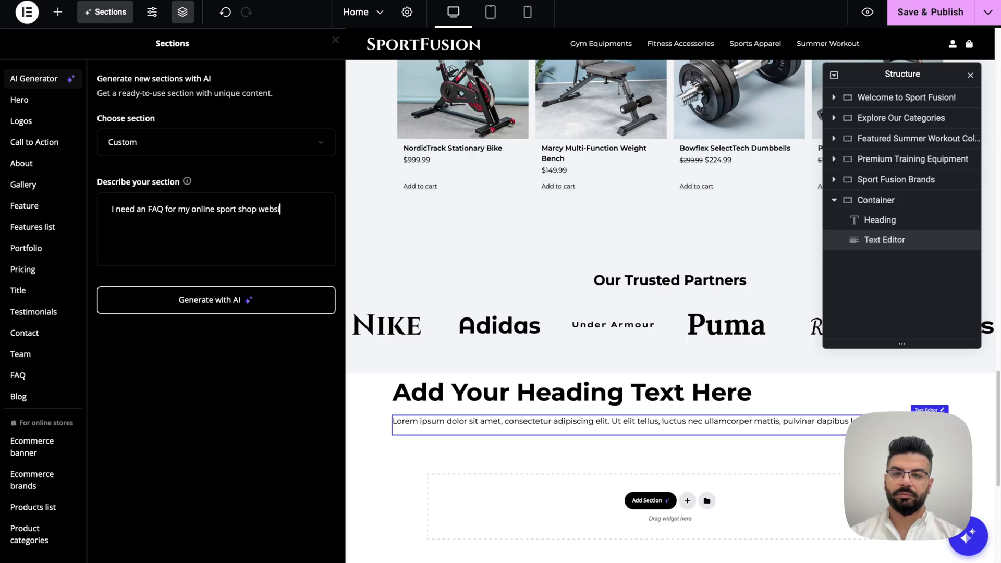
left_click(221, 301)
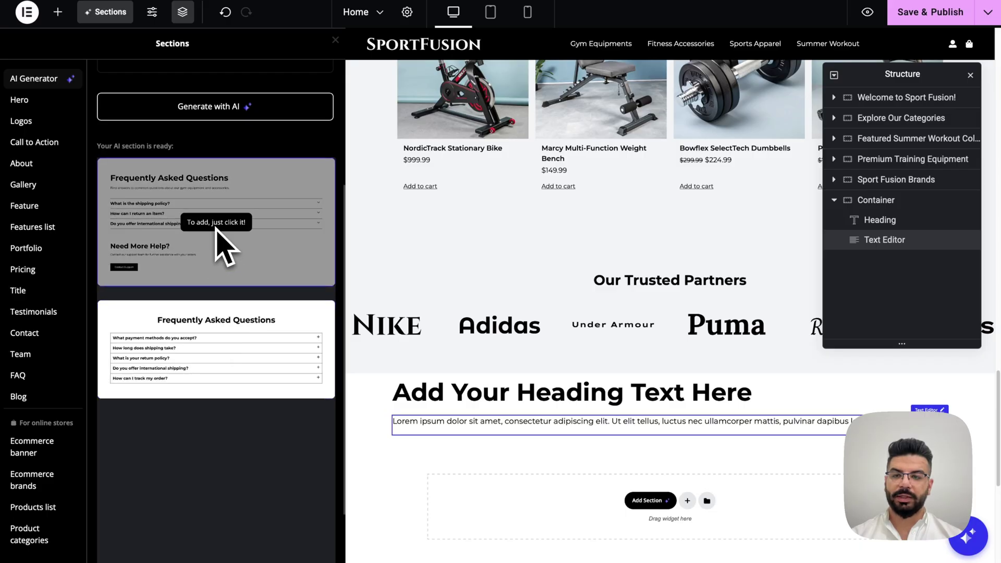
left_click(217, 231)
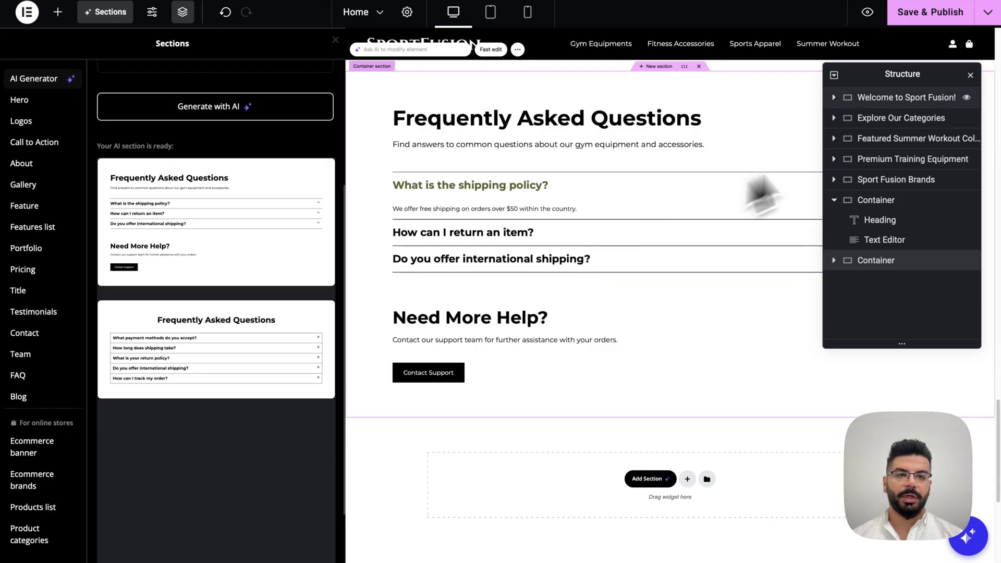
- Close the Structure panel and look over the FAQ section on the page
left_click(970, 75)
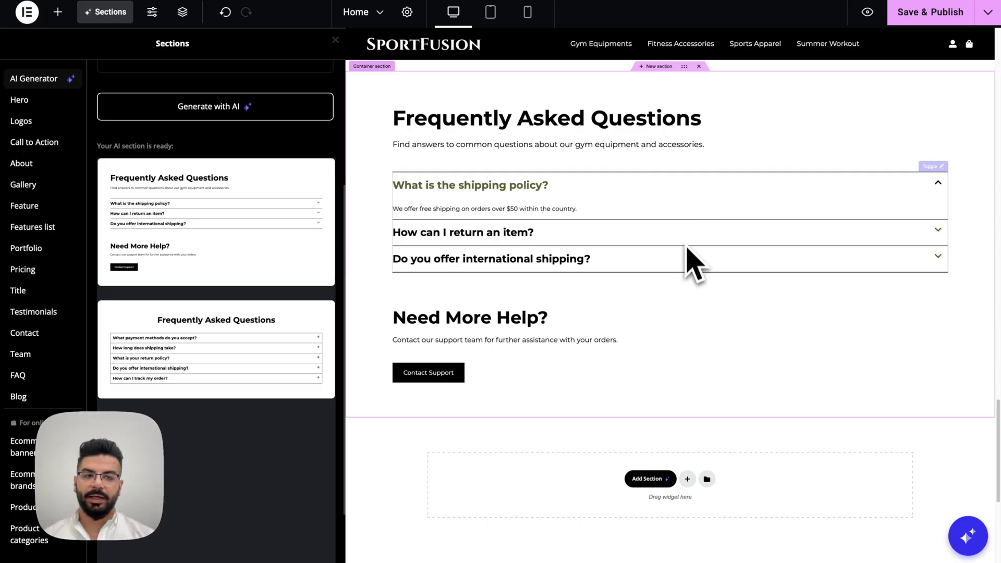
scroll(687, 249, "down", 5)
scroll(687, 249, "up", 7)
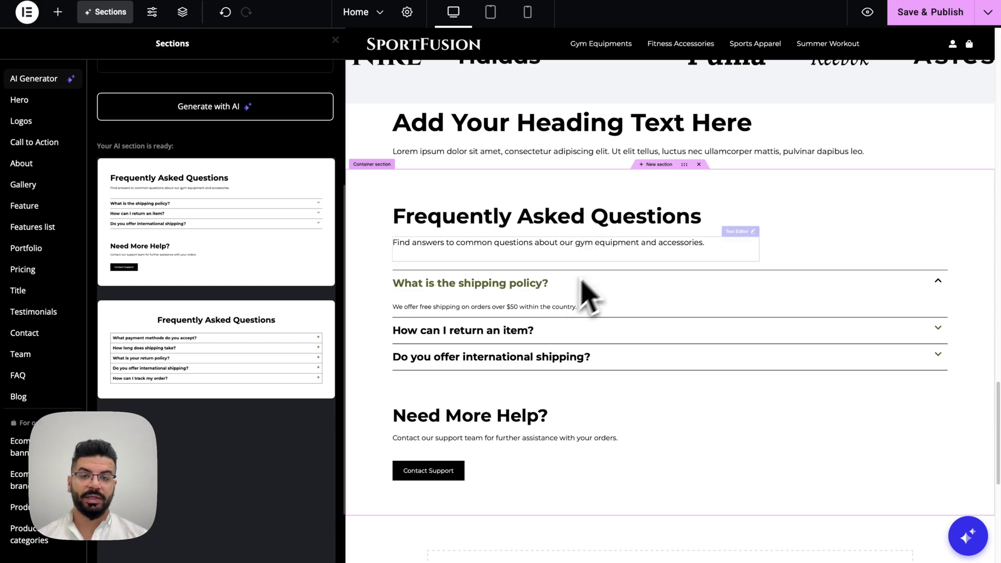
scroll(600, 232, "up", 1)
scroll(646, 269, "down", 1)
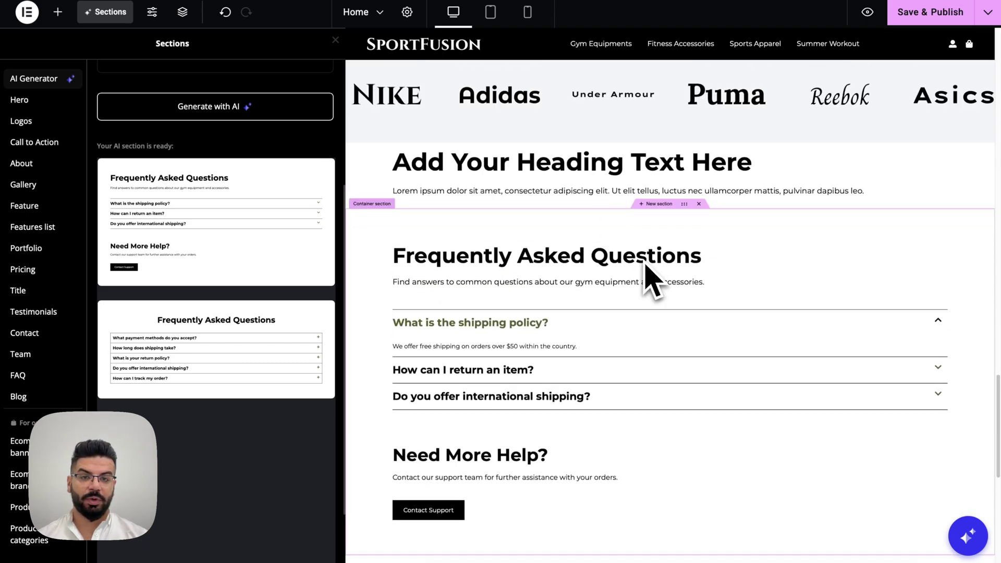
- Open the AI Co-Pilot chat, select the FAQ heading, and bring up the widget library
left_click(967, 536)
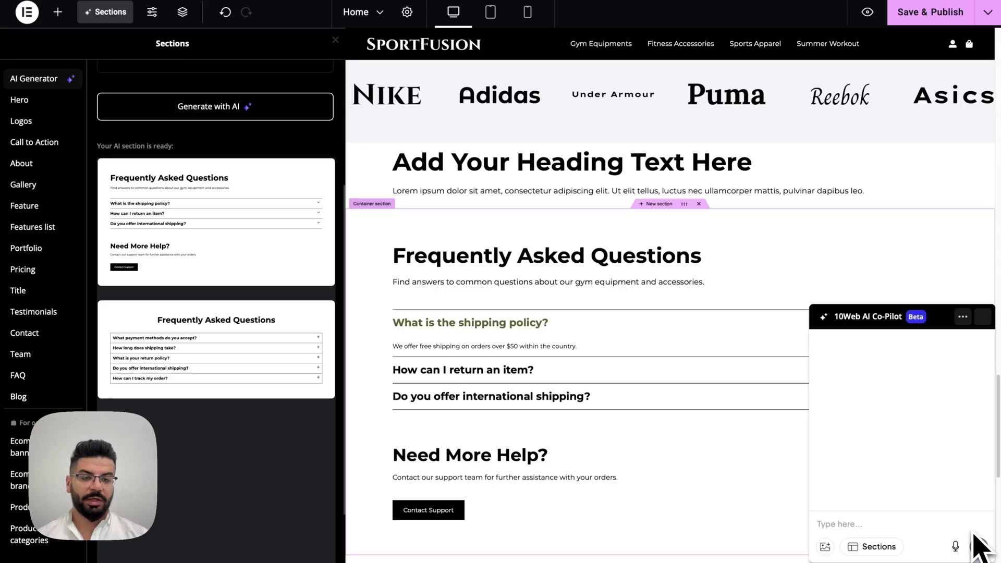
left_click(751, 253)
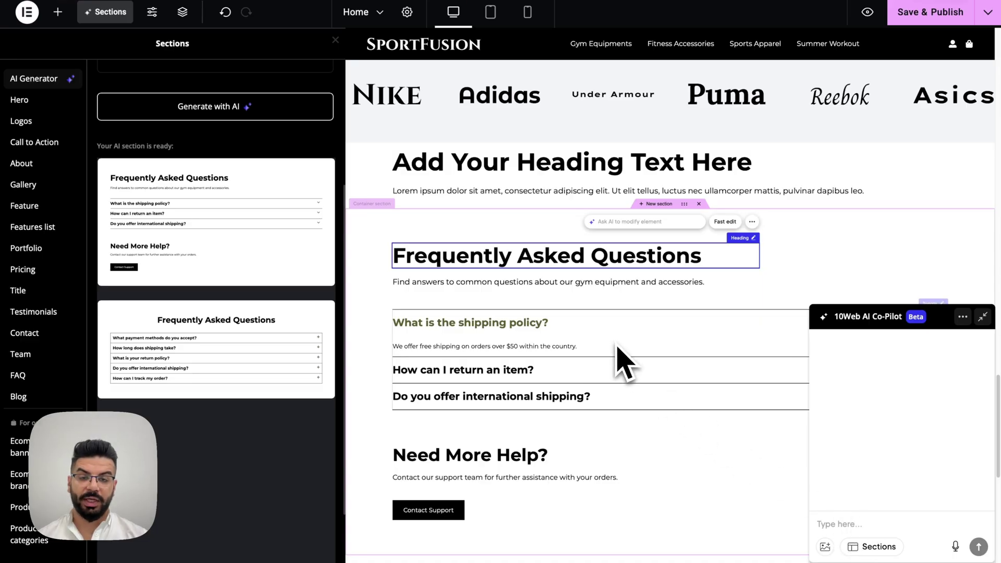
left_click(61, 13)
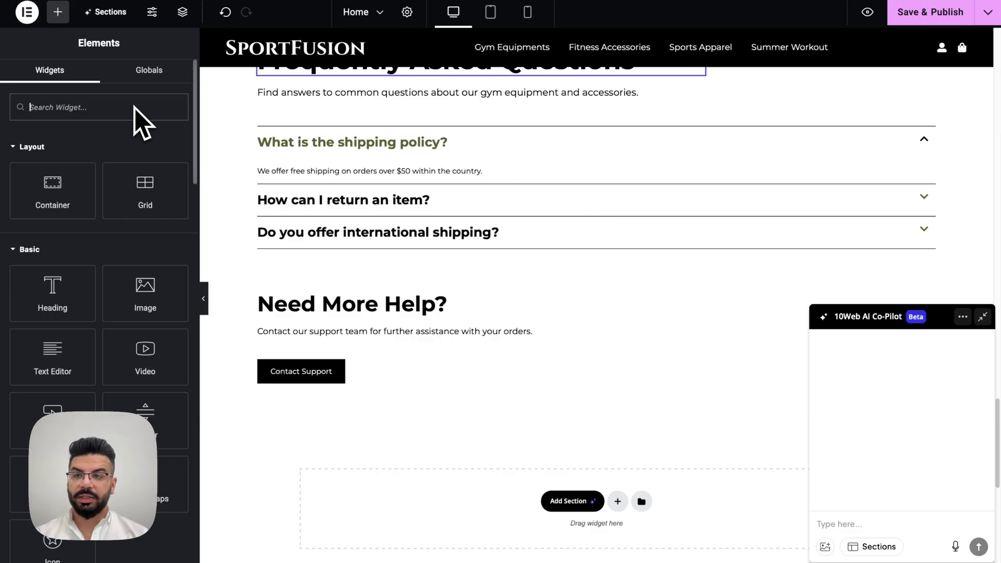
- Find the 'call' widget and place a Call to Action block below the FAQ section
type("call")
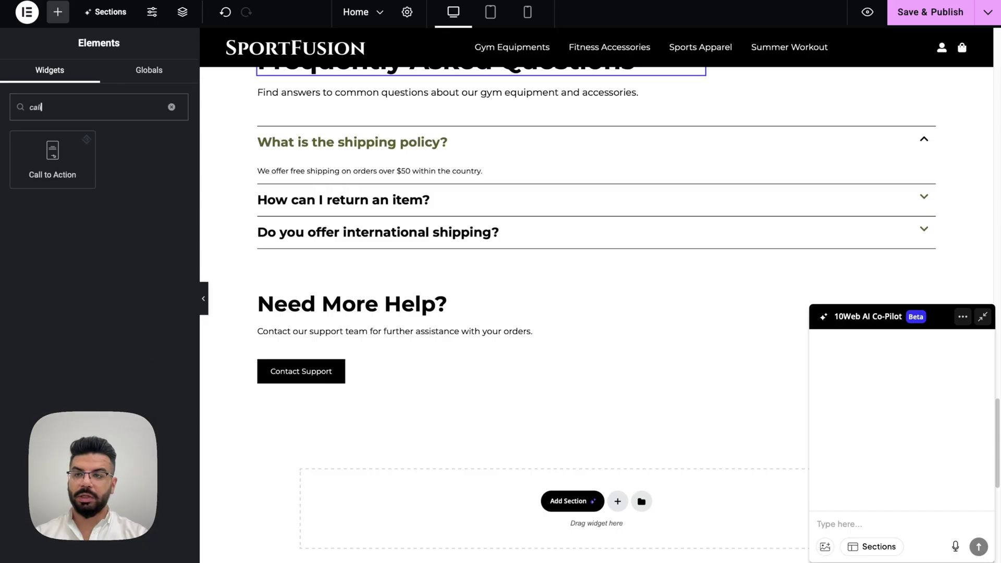
left_click_drag(78, 177, 623, 521)
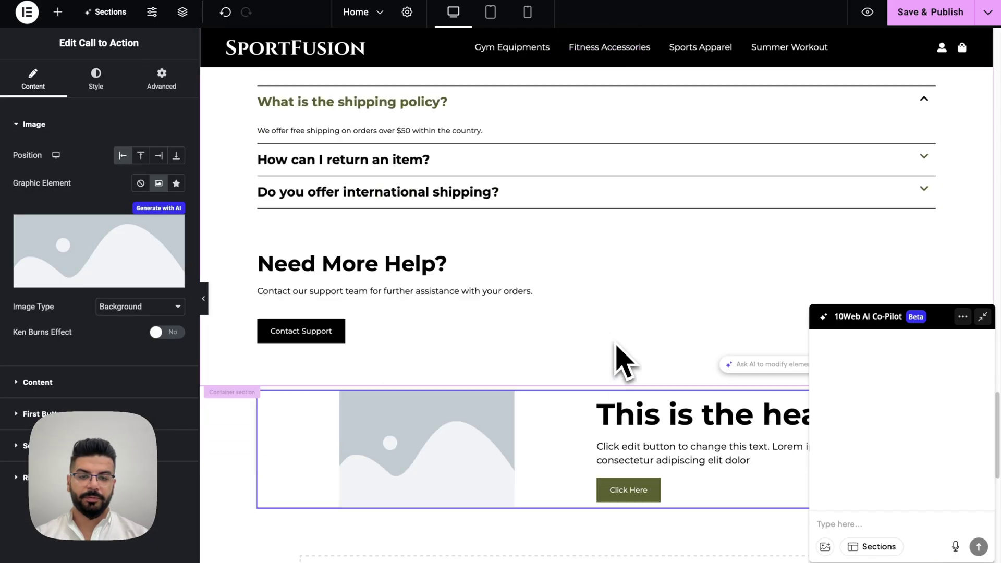
scroll(623, 362, "down", 3)
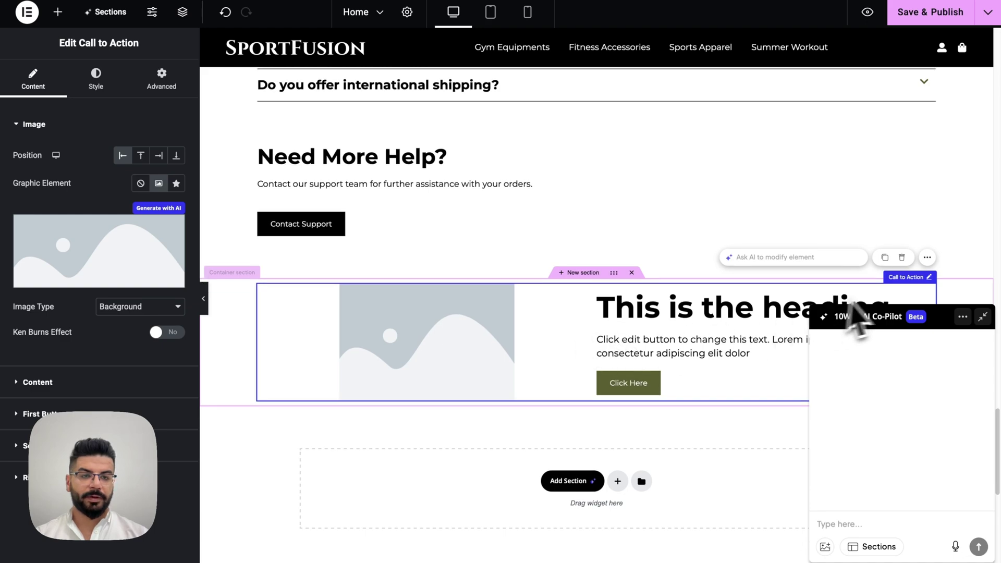
- Ask the AI Co-Pilot to turn the Call to Action into a hiring section
left_click(840, 521)
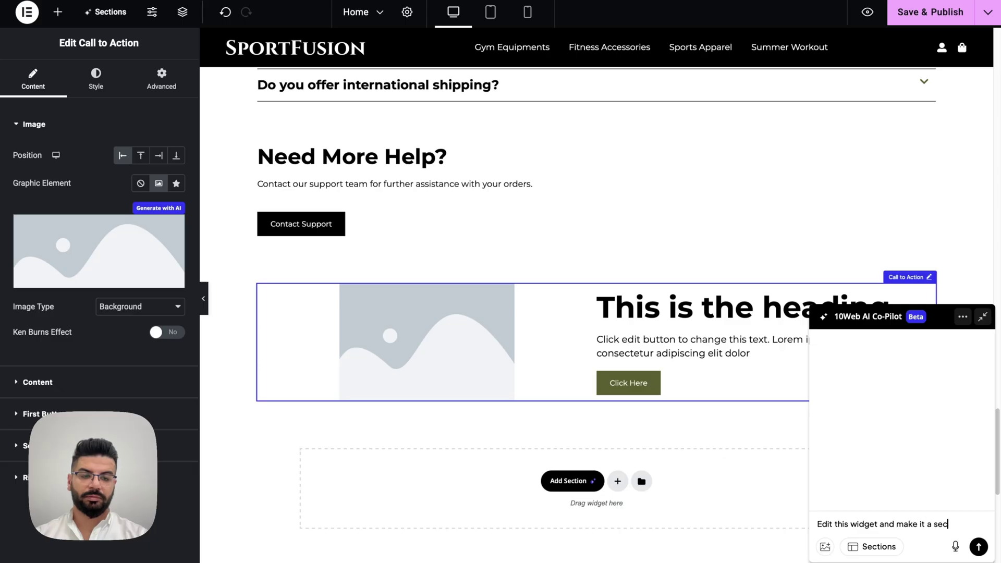
type("hiring new employees")
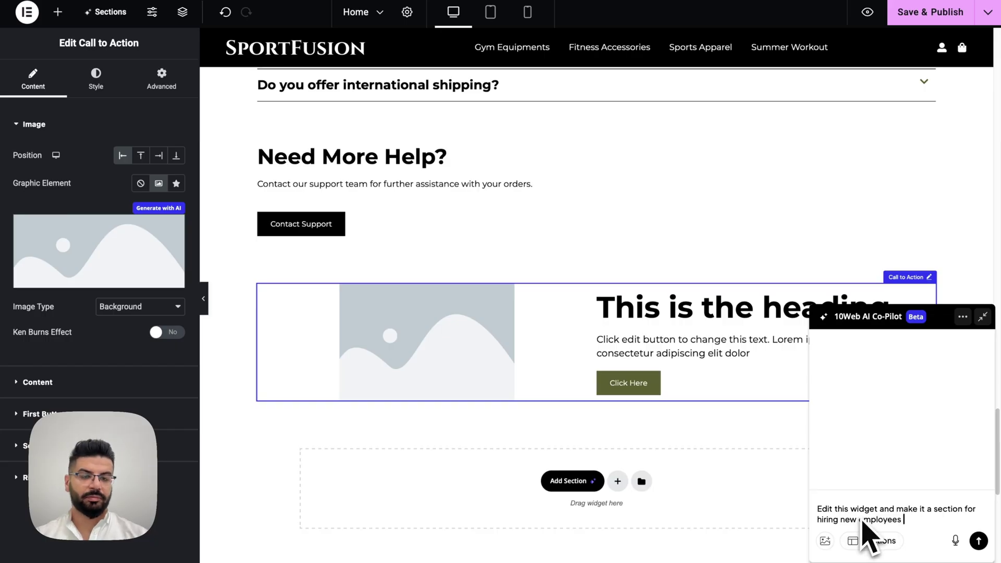
left_click(979, 541)
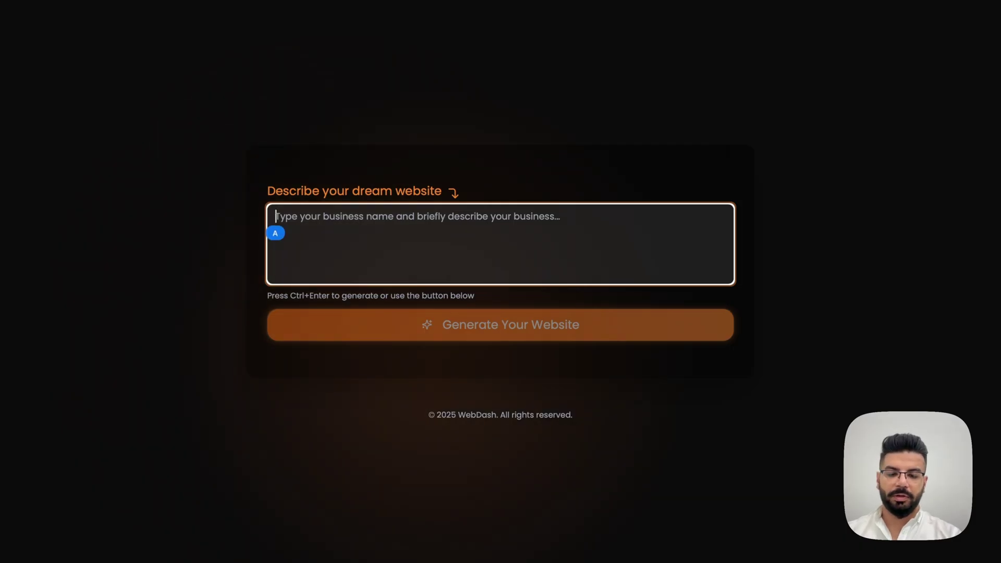
- Generate a website from the description 'A website for a sushi restaurant'
type("A website for a sushi restaurant")
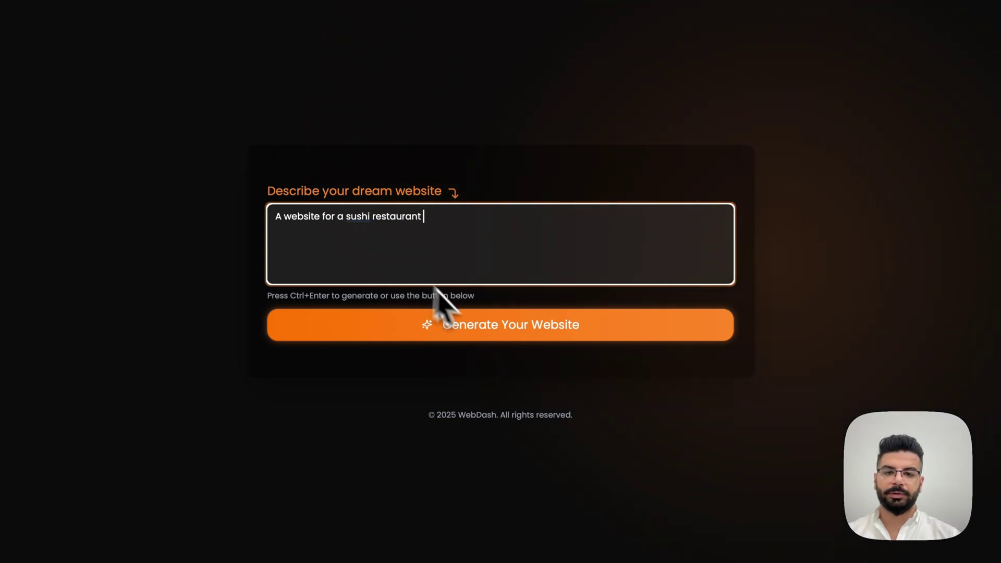
left_click(496, 324)
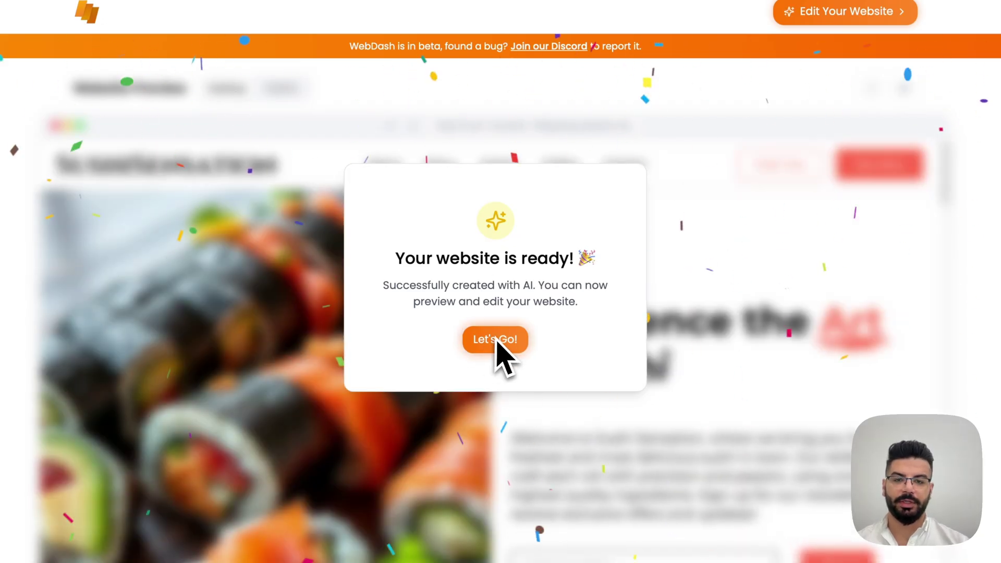
- Browse the Sushi Sensation preview, then open the dashboard listing sushi-sensation-98qqzdwg
left_click(496, 340)
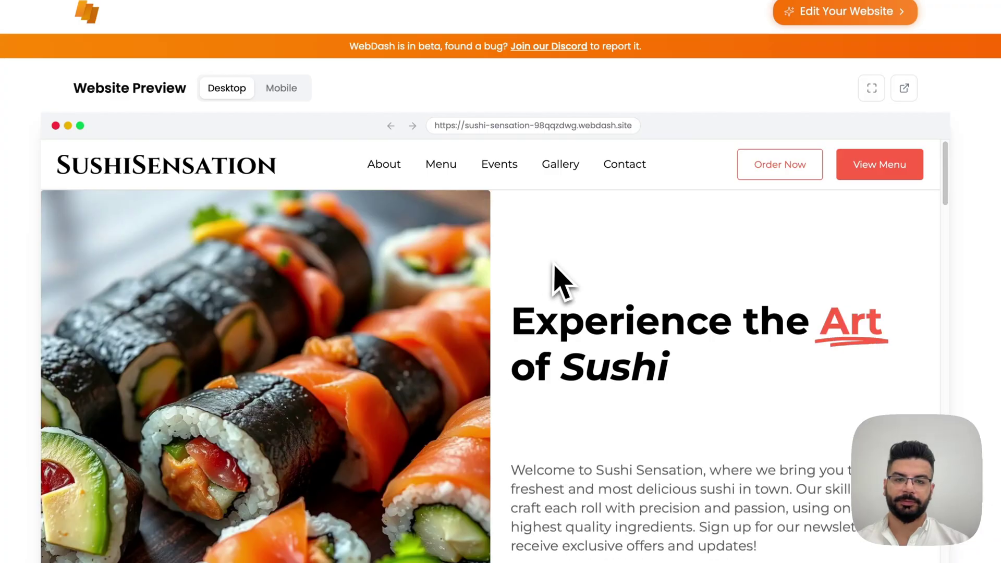
scroll(558, 284, "down", 10)
scroll(580, 313, "down", 15)
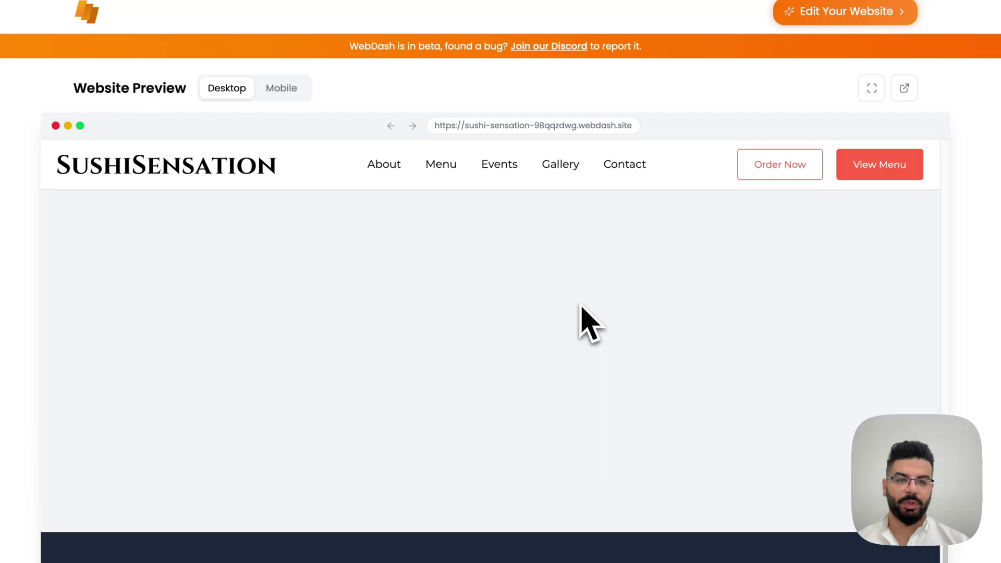
scroll(589, 323, "up", 15)
scroll(589, 323, "up", 5)
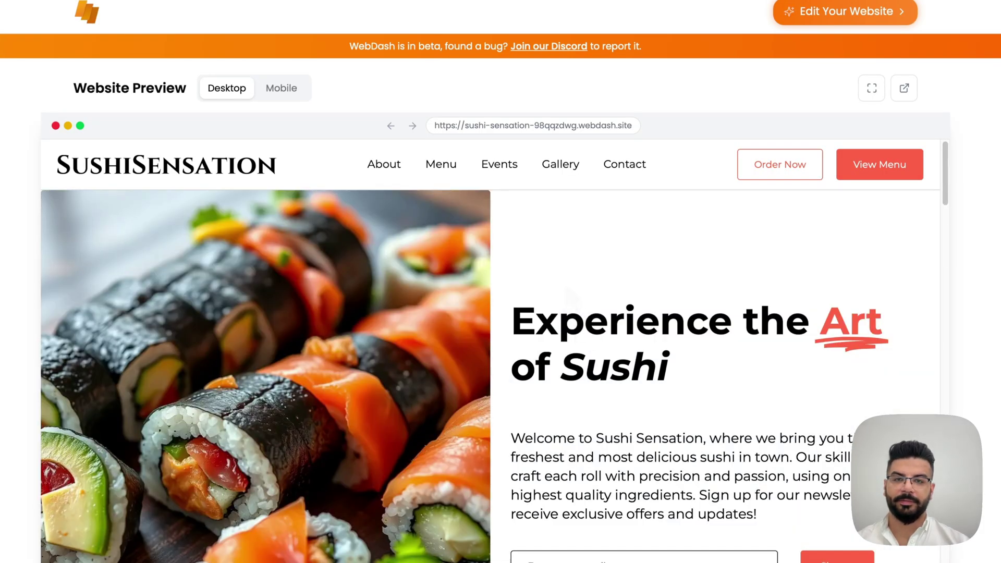
left_click(846, 11)
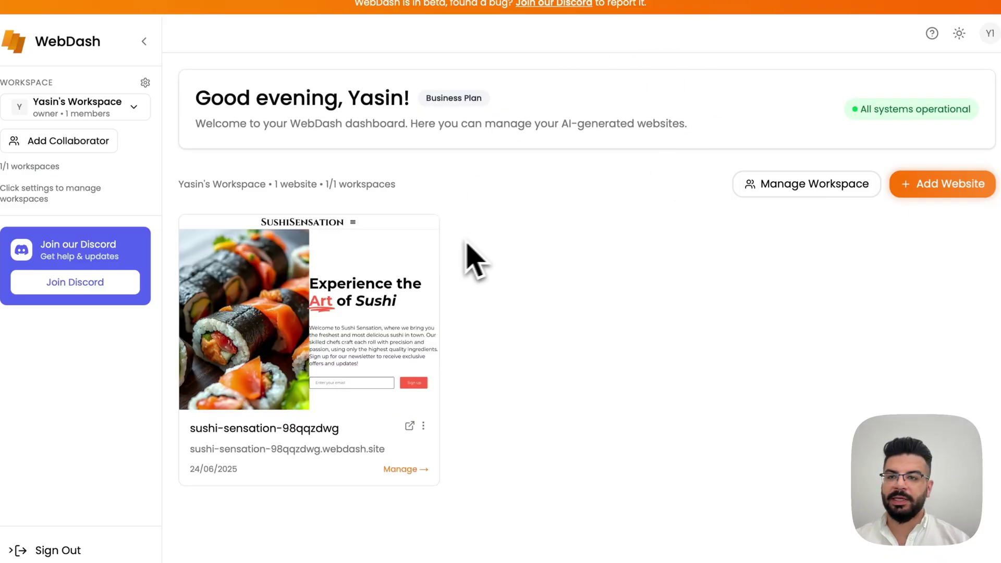
- Manage the sushi site and view its Domain, Backup, Cache and Security (SSL, WordPress credentials) tabs
left_click(405, 470)
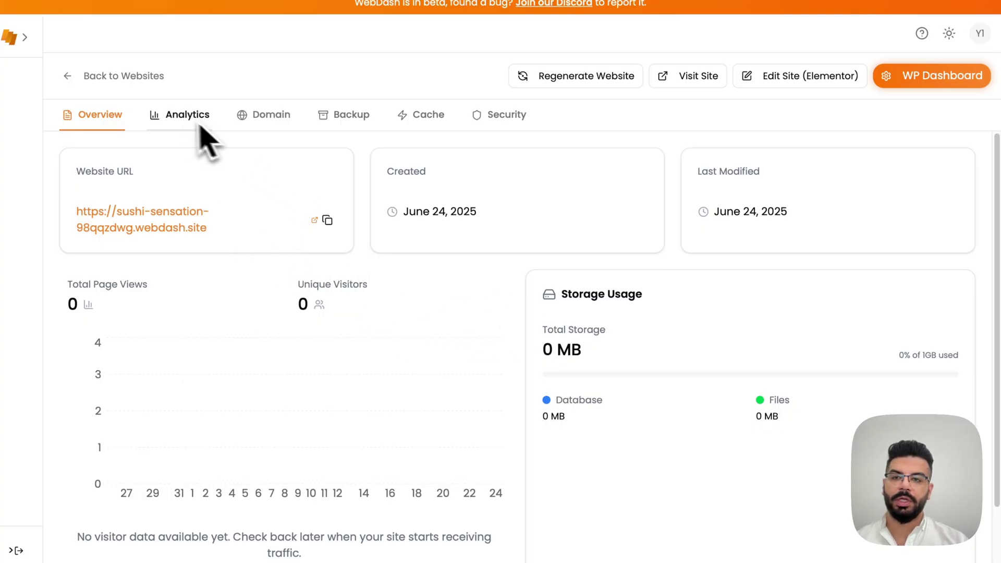
left_click(254, 121)
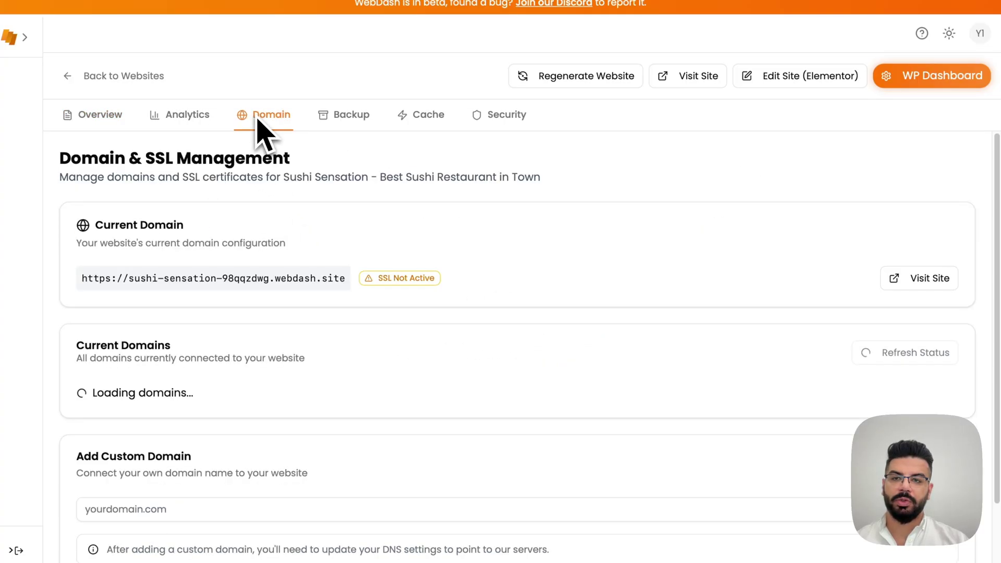
left_click(335, 123)
left_click(423, 124)
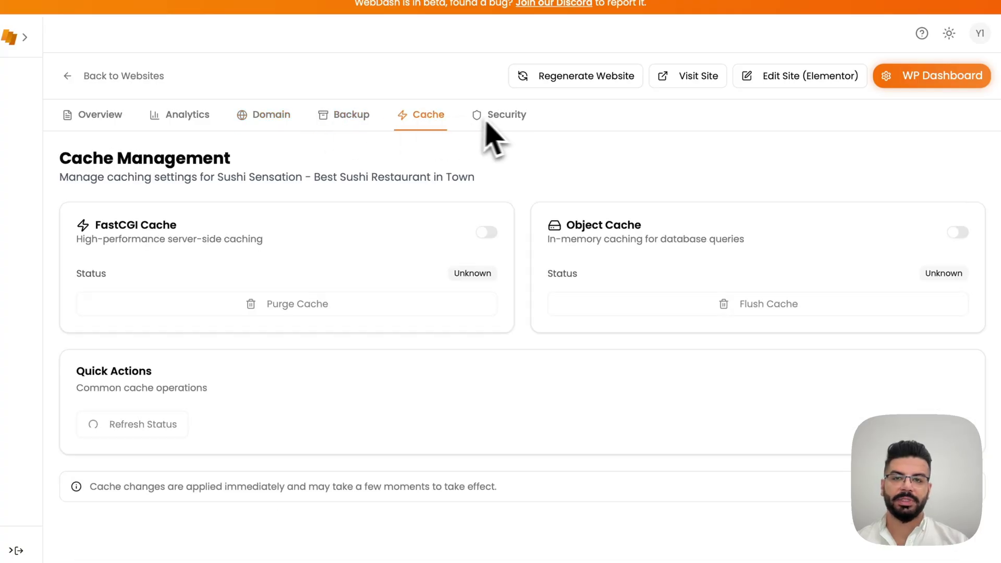
left_click(501, 121)
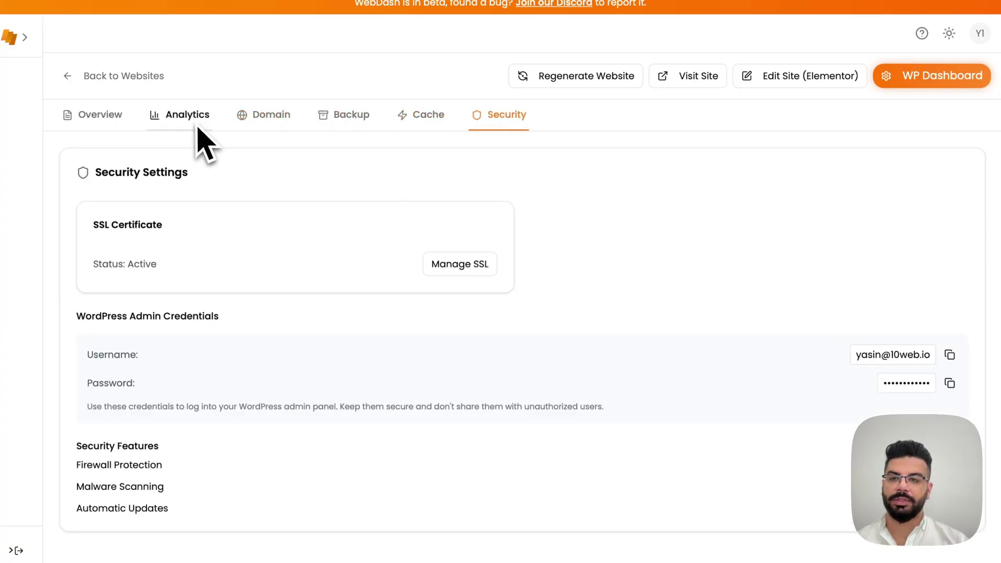